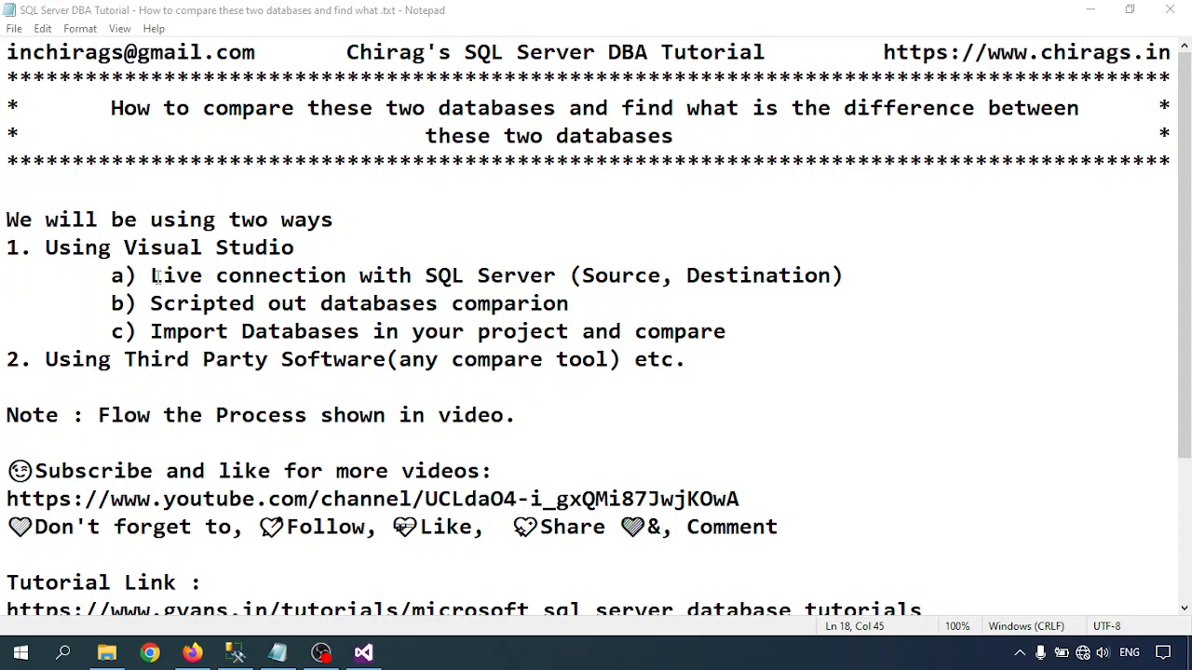
left_click_drag(151, 276, 268, 275)
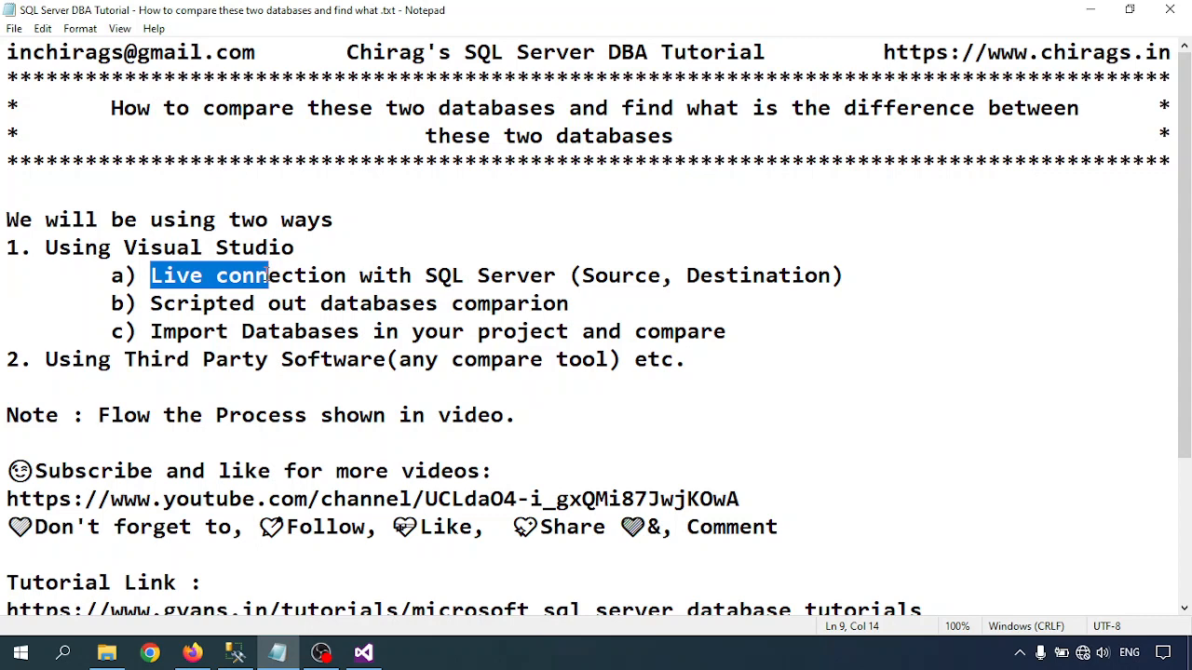
left_click(269, 304)
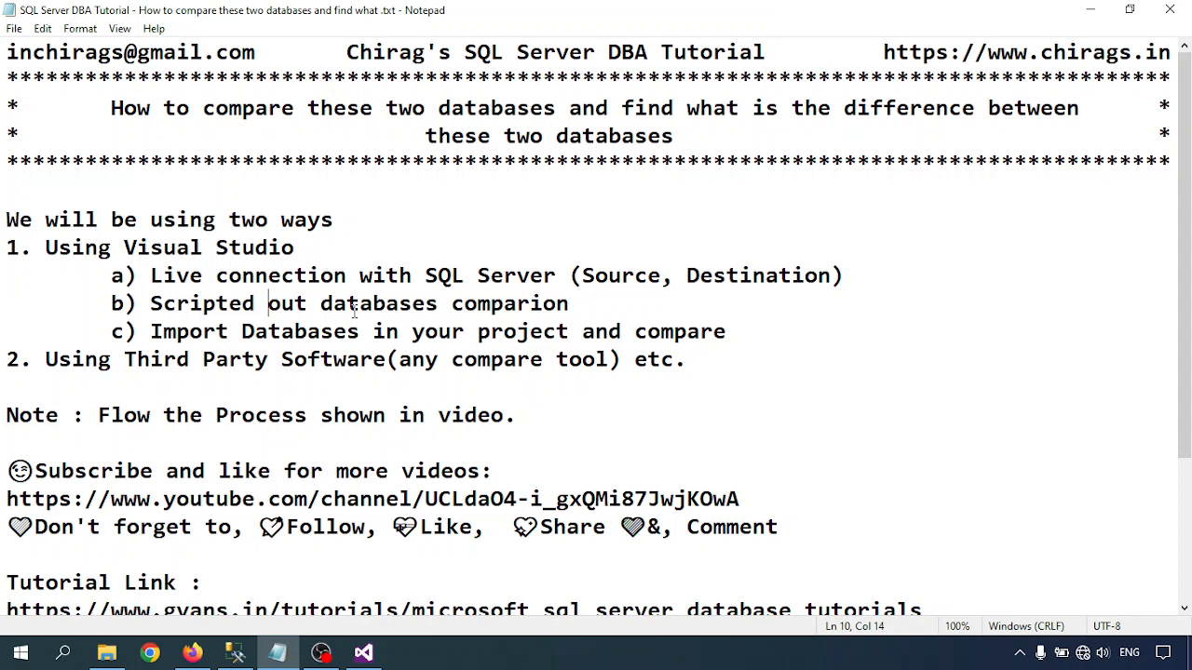
left_click(661, 363)
left_click_drag(124, 248, 295, 248)
left_click(294, 305)
- Switch to Visual Studio and create a SQL Server Database Project named CompareDatabaseSQLServer, without saving changes to the open Database1 solution
left_click(363, 653)
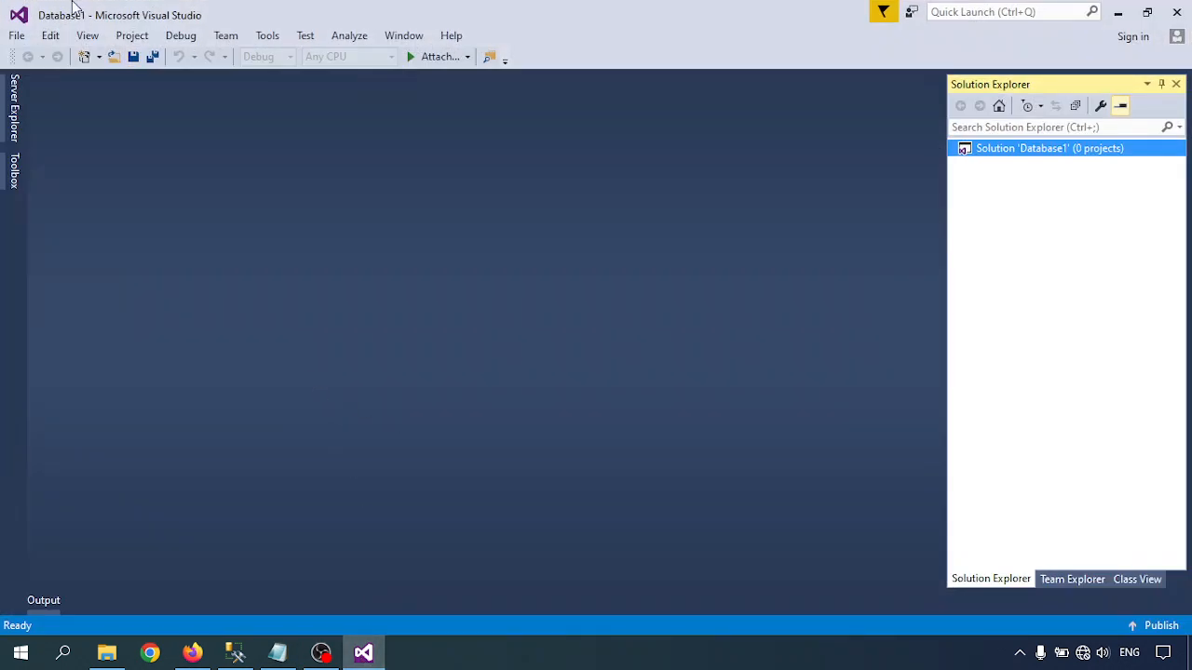
left_click(18, 37)
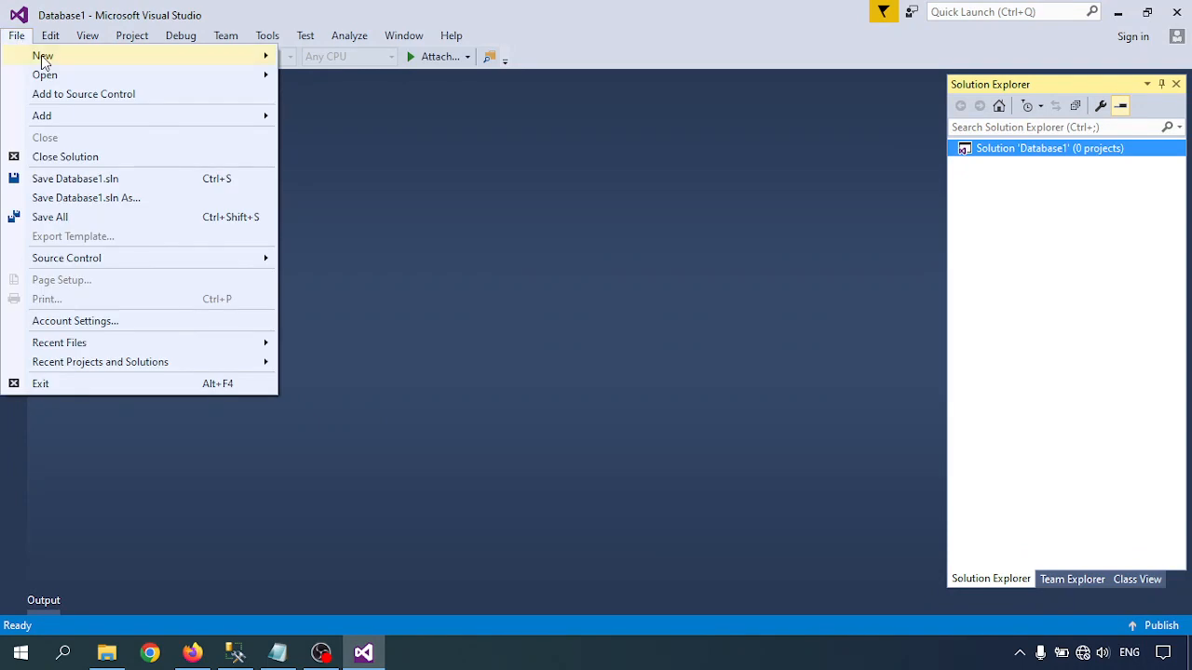
mouse_move(43, 58)
left_click(363, 59)
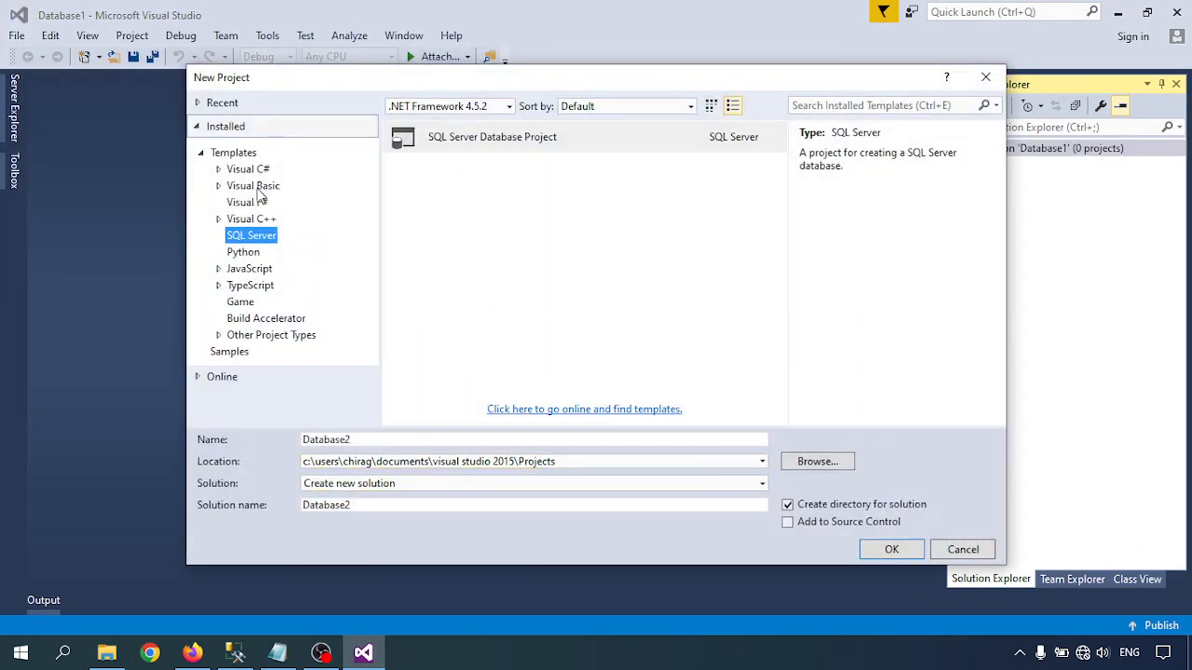
left_click(372, 439)
key("BackSpace")
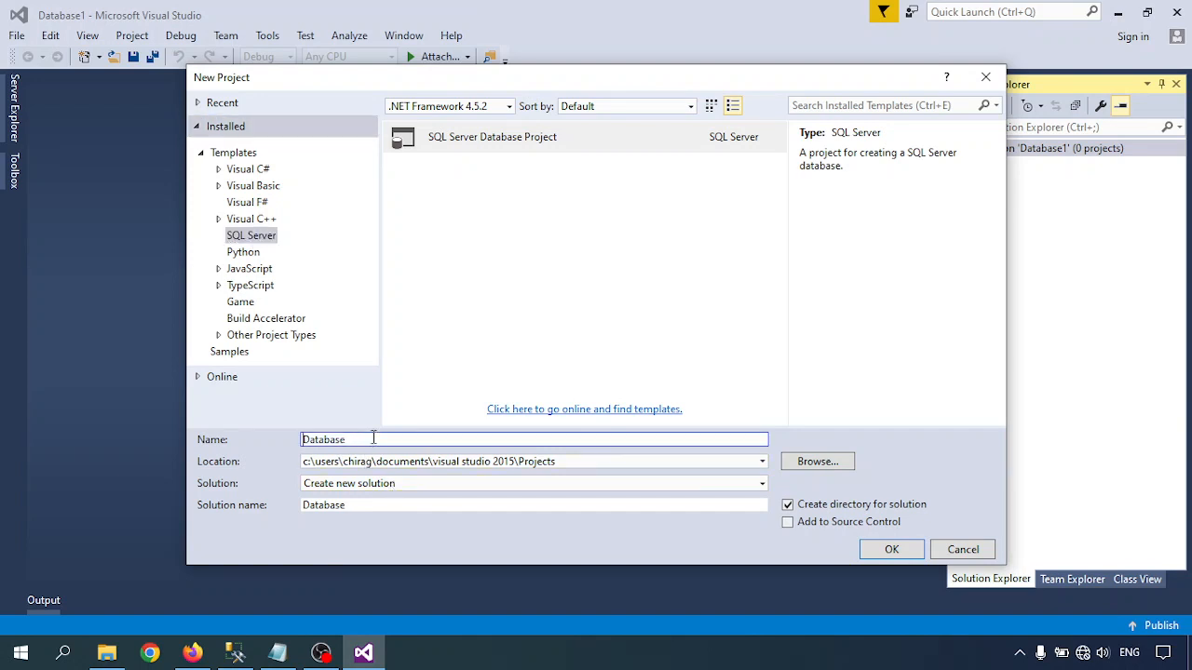
type("CompareDatabase")
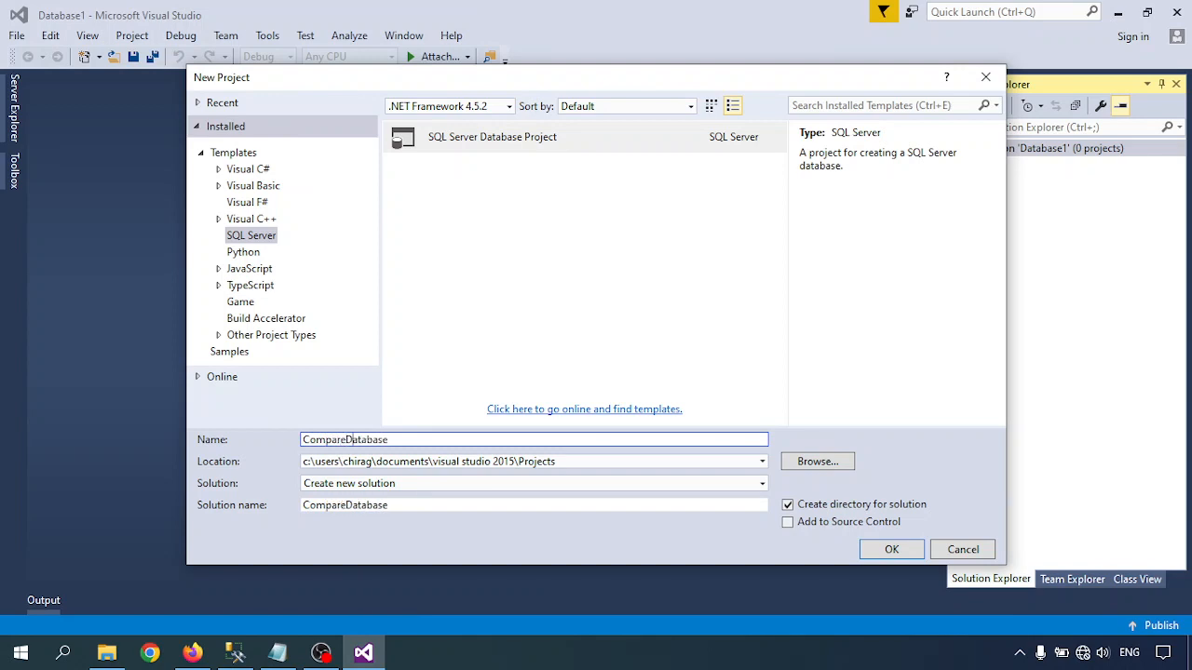
type("SQLServer")
left_click(892, 550)
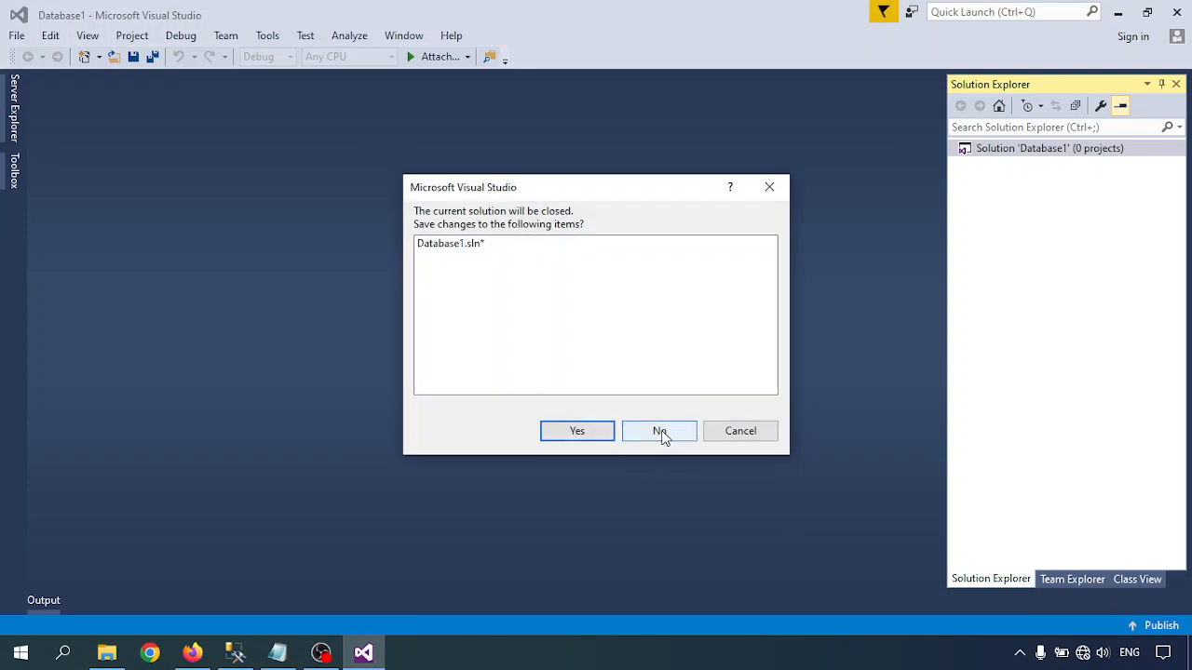
left_click(657, 430)
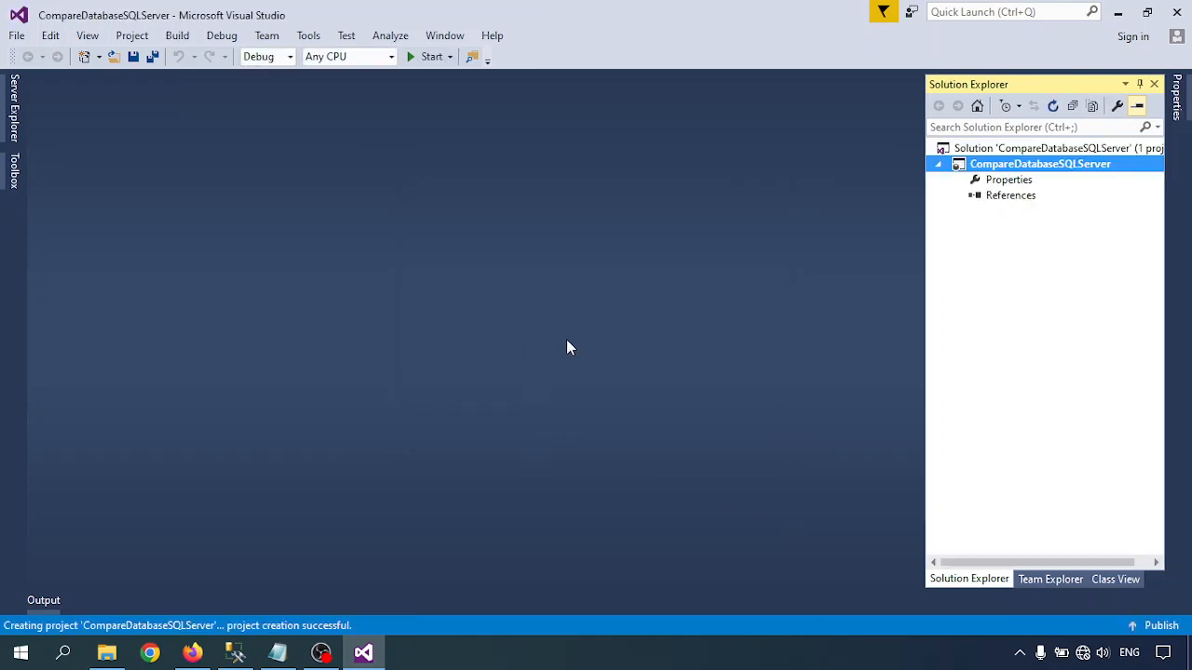
- Show Solution Explorer and start a schema comparison from the CompareDatabaseSQLServer project
left_click(948, 87)
left_click(85, 37)
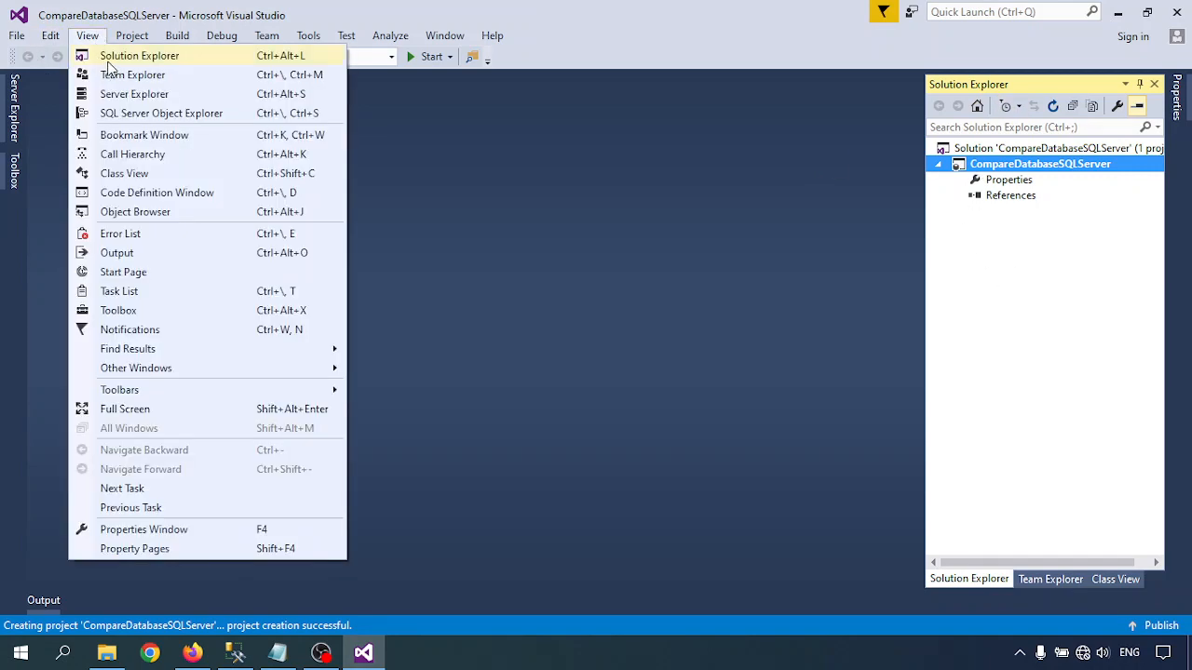
left_click(153, 58)
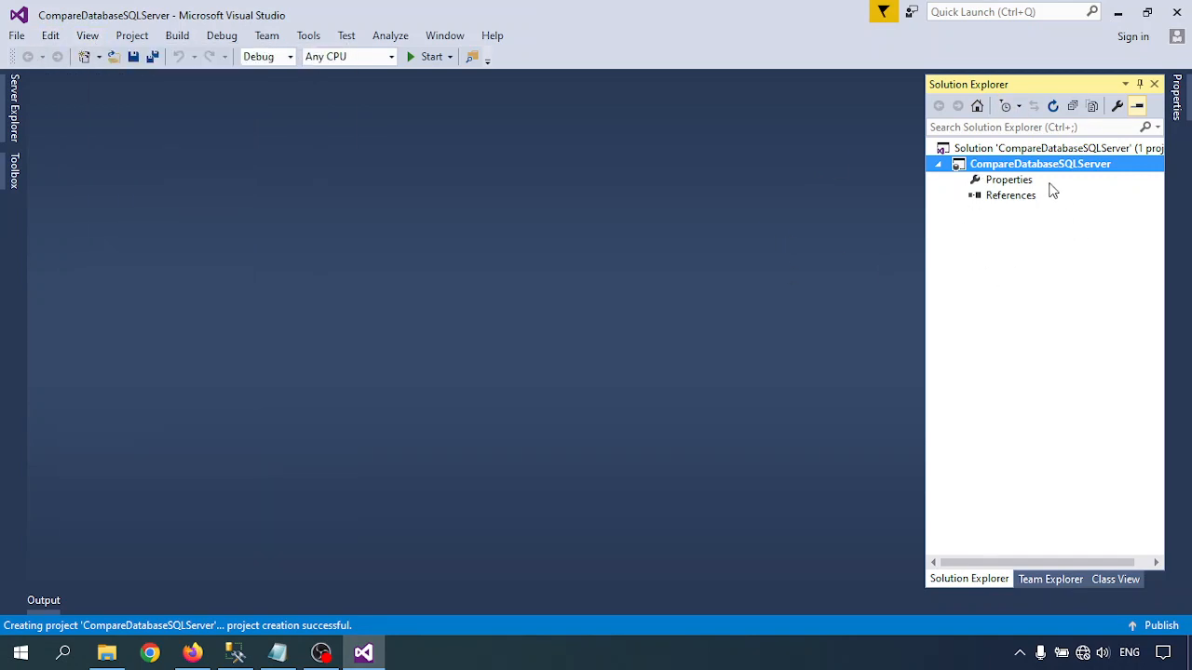
right_click(1005, 167)
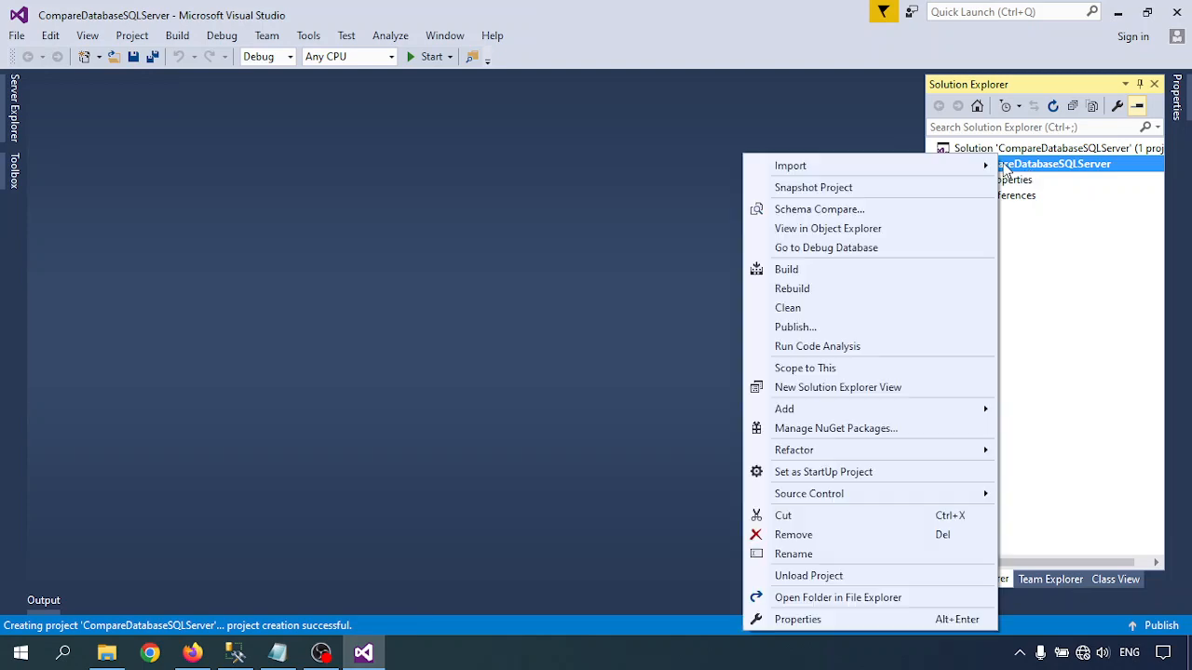
left_click(811, 211)
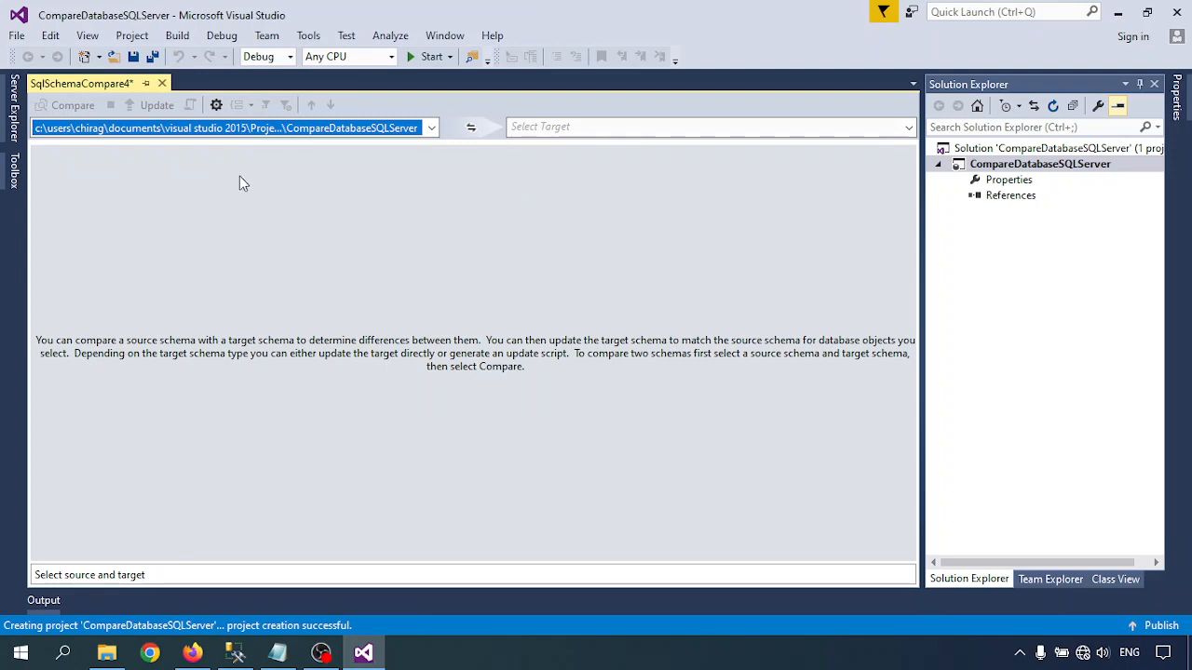
- Choose a database as the comparison source and open the properties for a new source connection
left_click(432, 128)
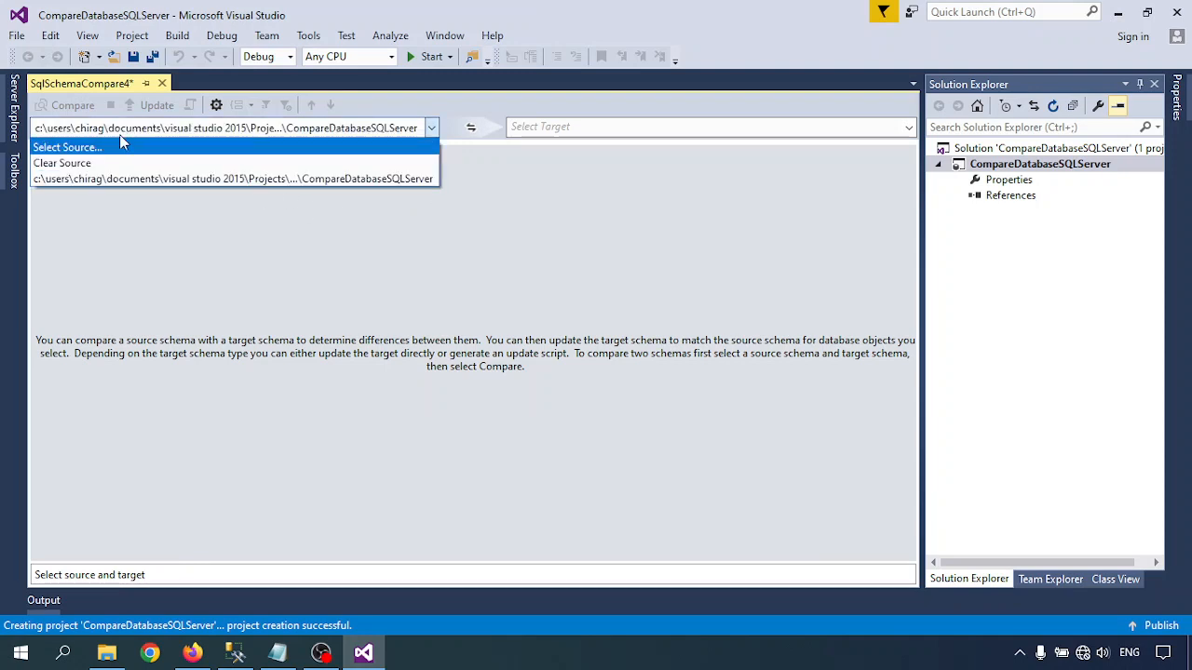
left_click(89, 147)
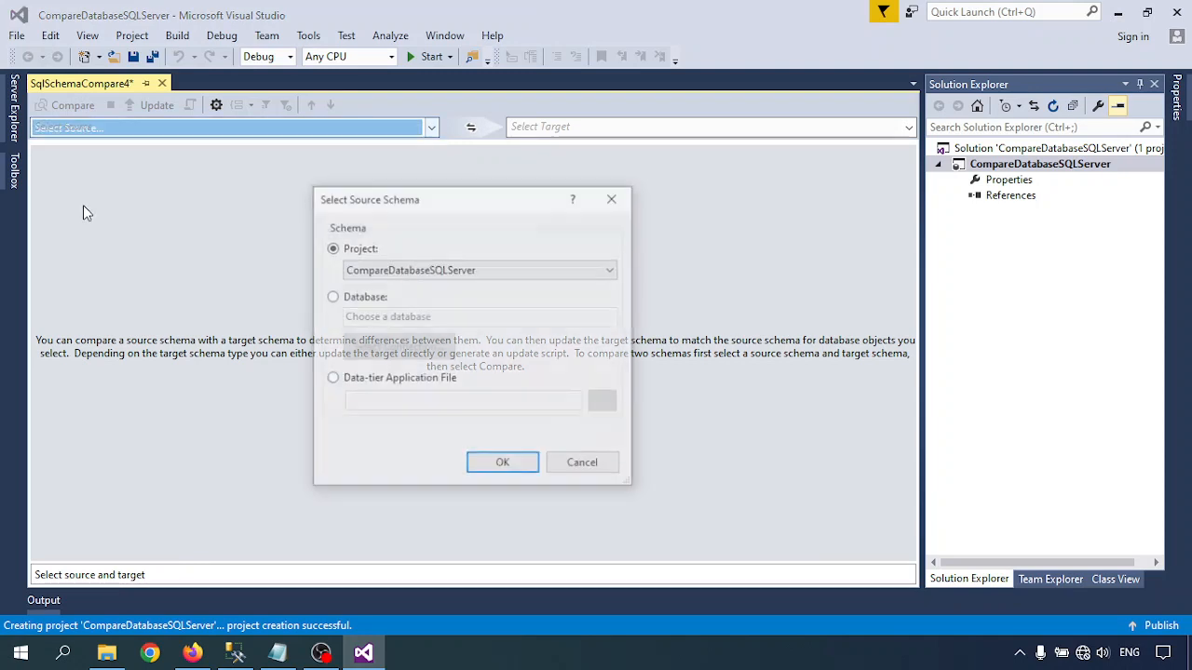
left_click(365, 298)
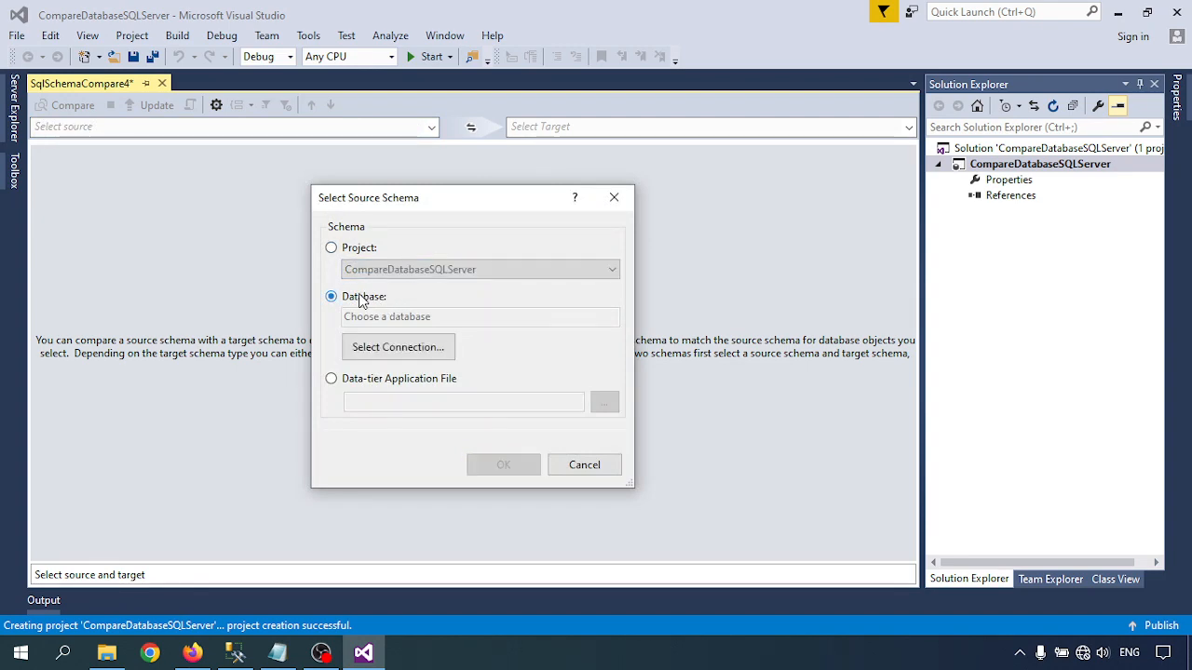
left_click(399, 347)
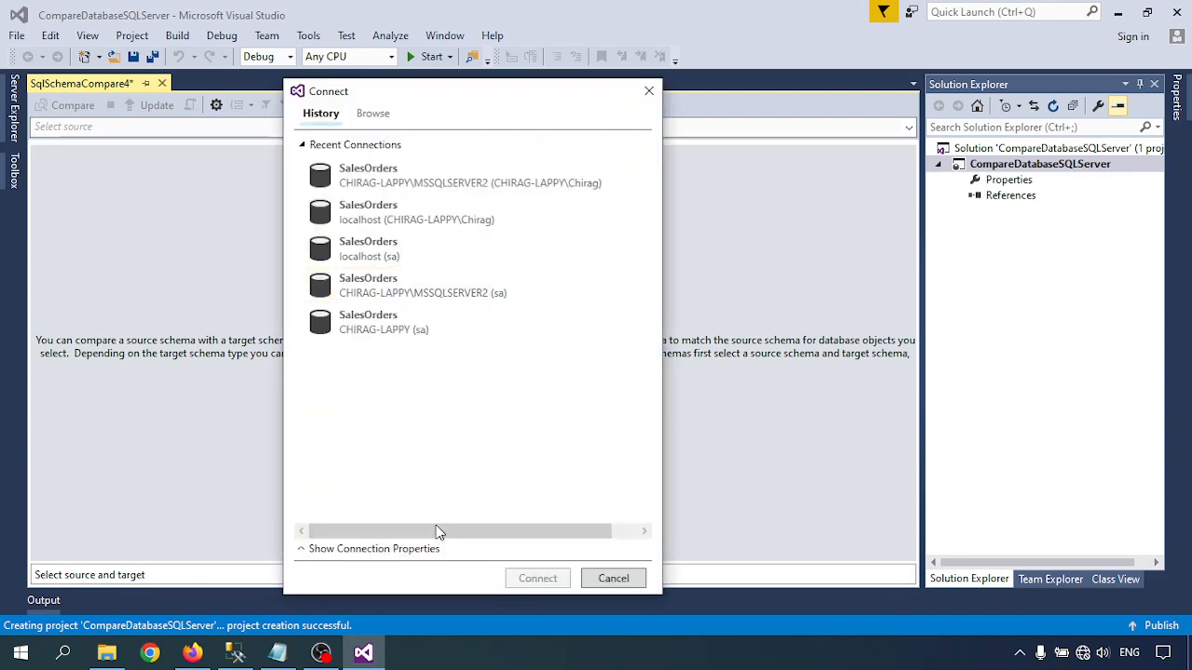
left_click(410, 551)
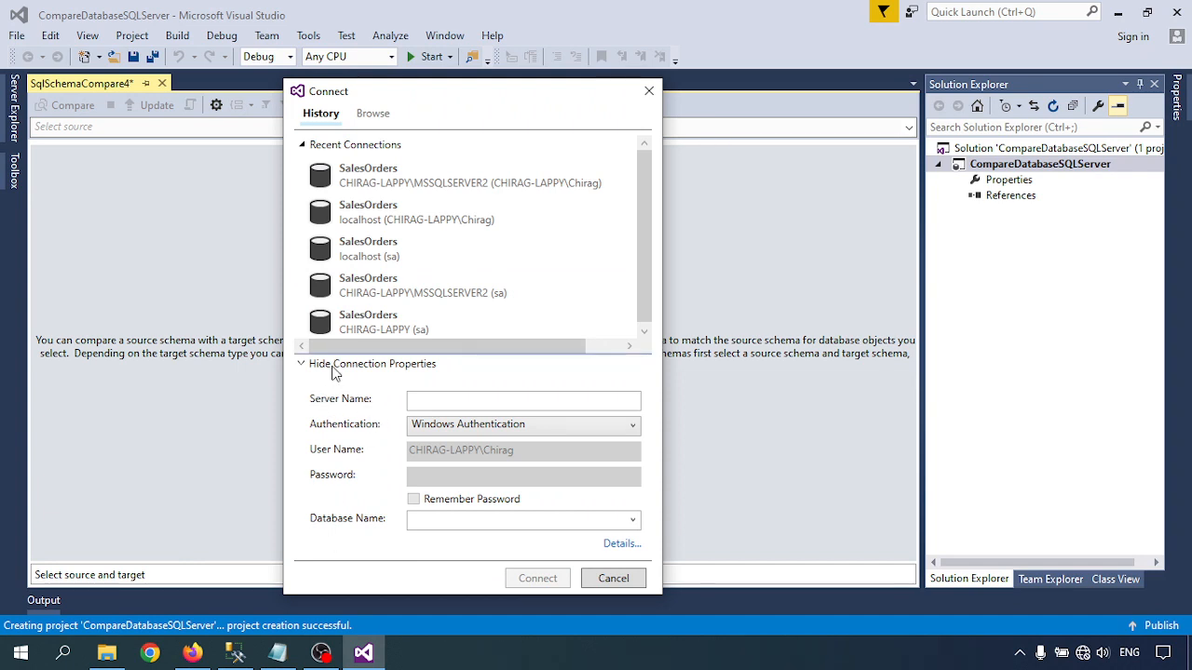
- Connect to the SalesOrders database on localhost with Windows Authentication and accept it as the source schema
left_click(427, 399)
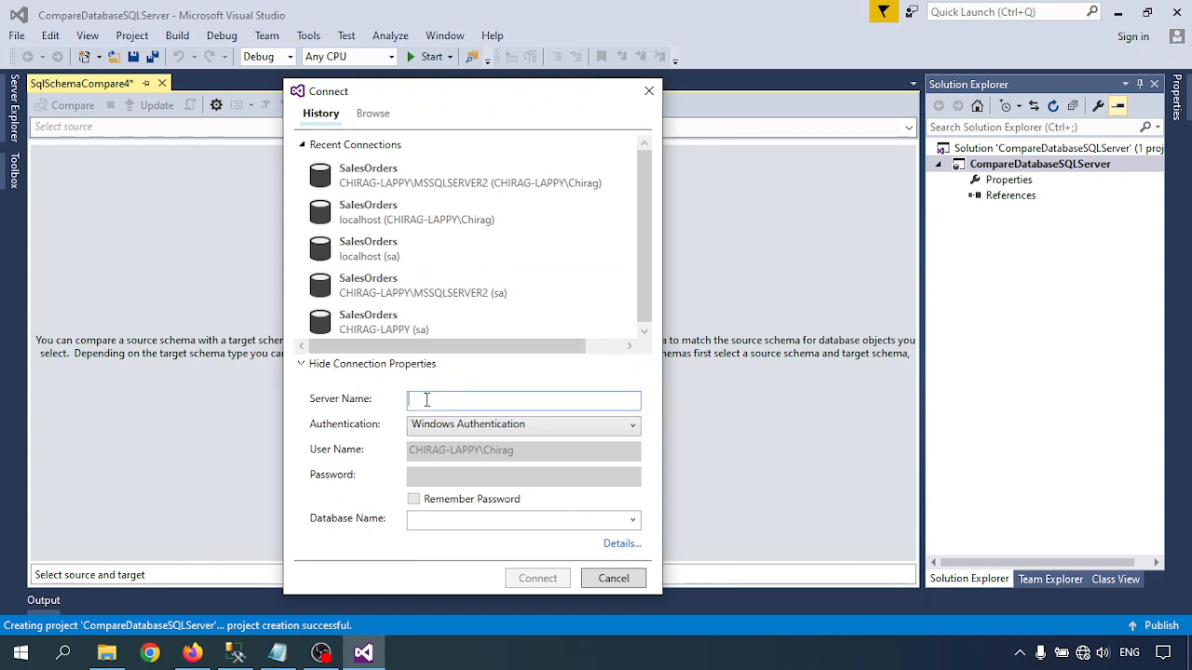
type("localhost")
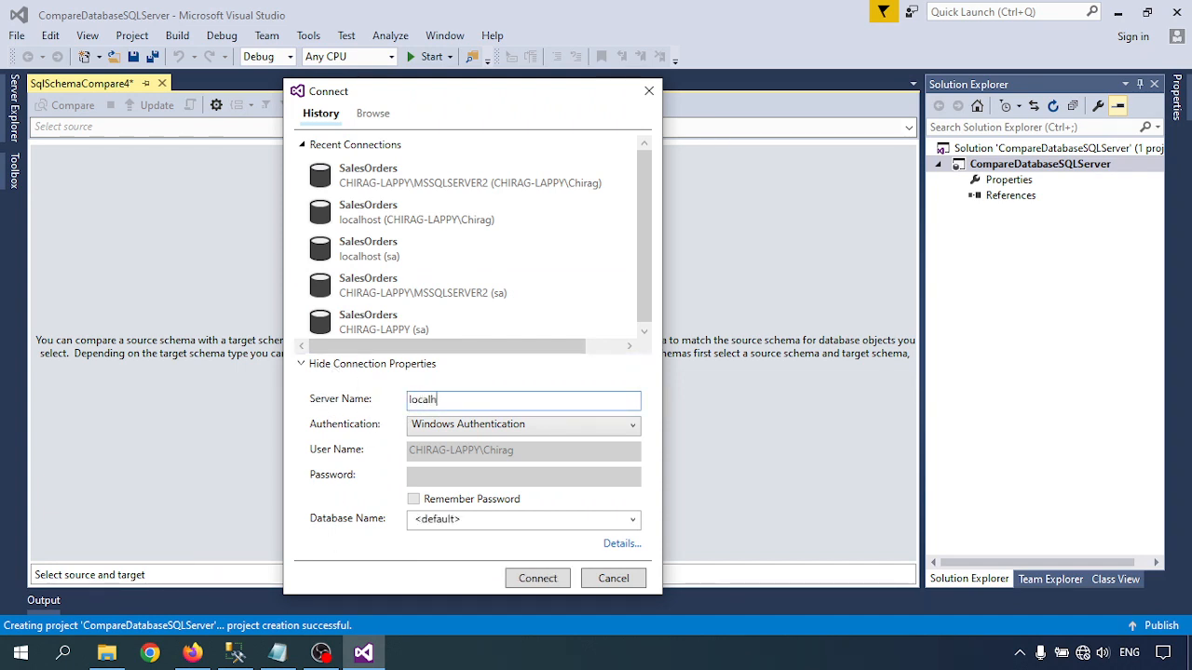
left_click(454, 425)
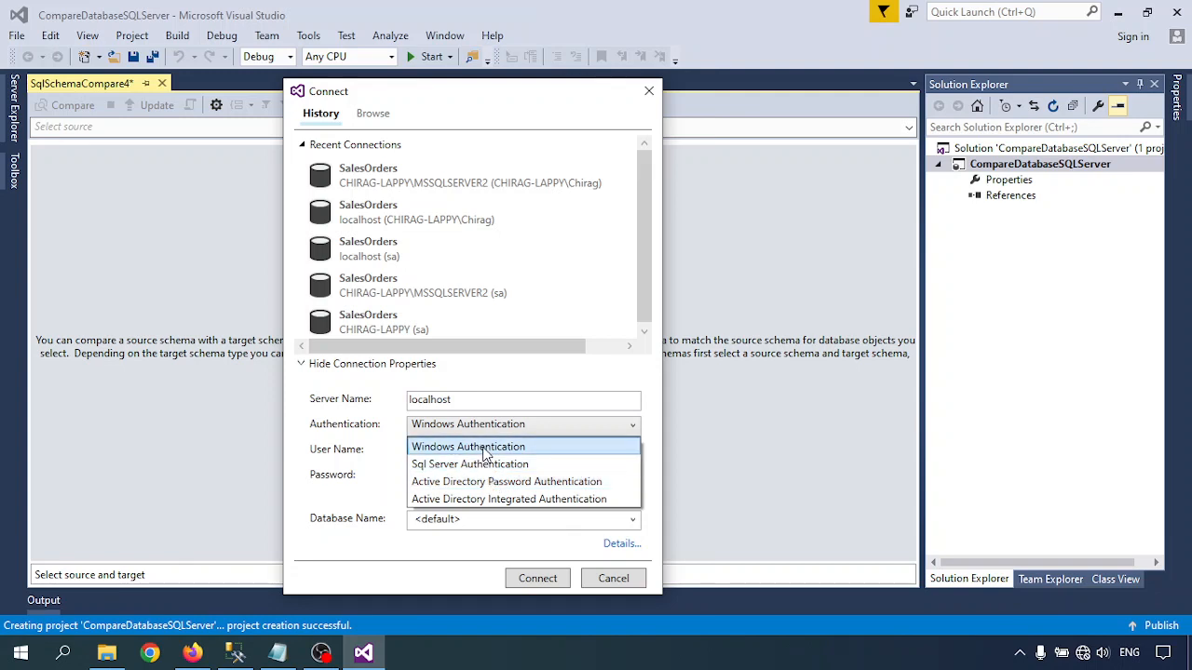
left_click(444, 447)
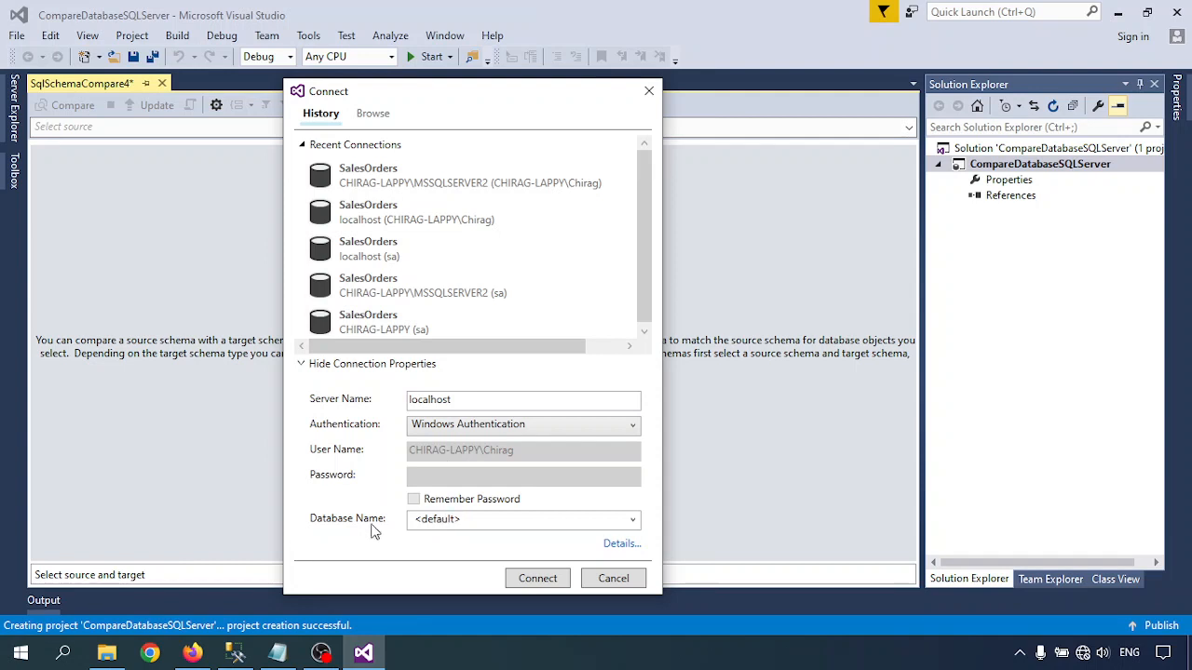
left_click(631, 522)
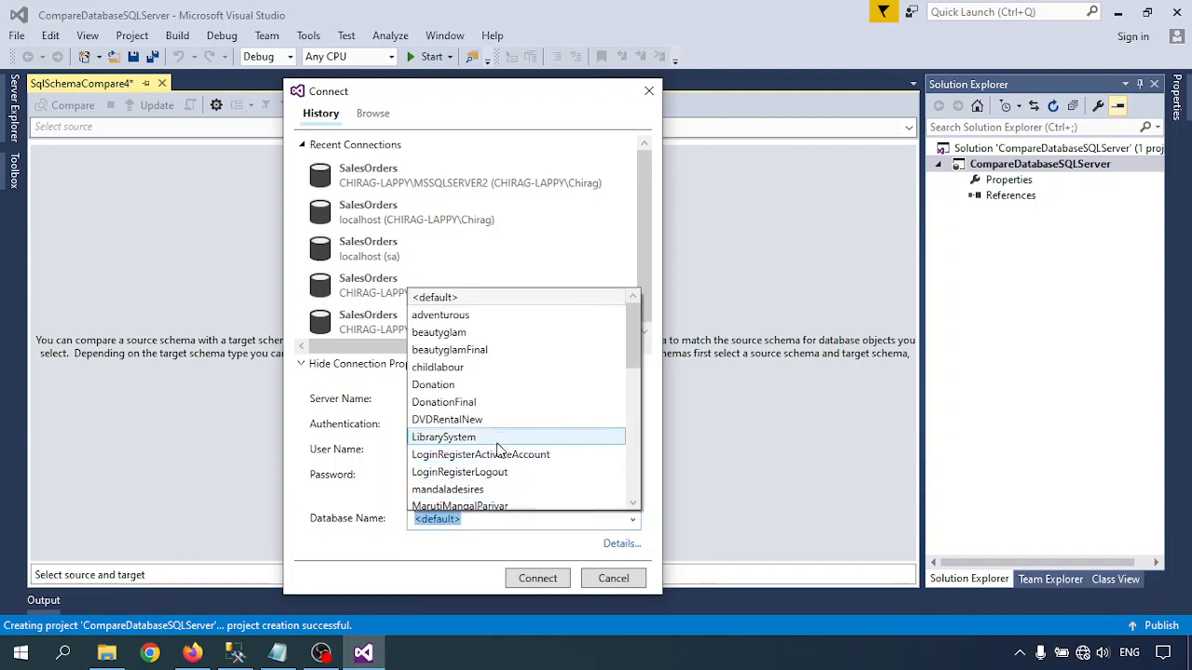
scroll(504, 435, "down", 2)
scroll(504, 438, "down", 2)
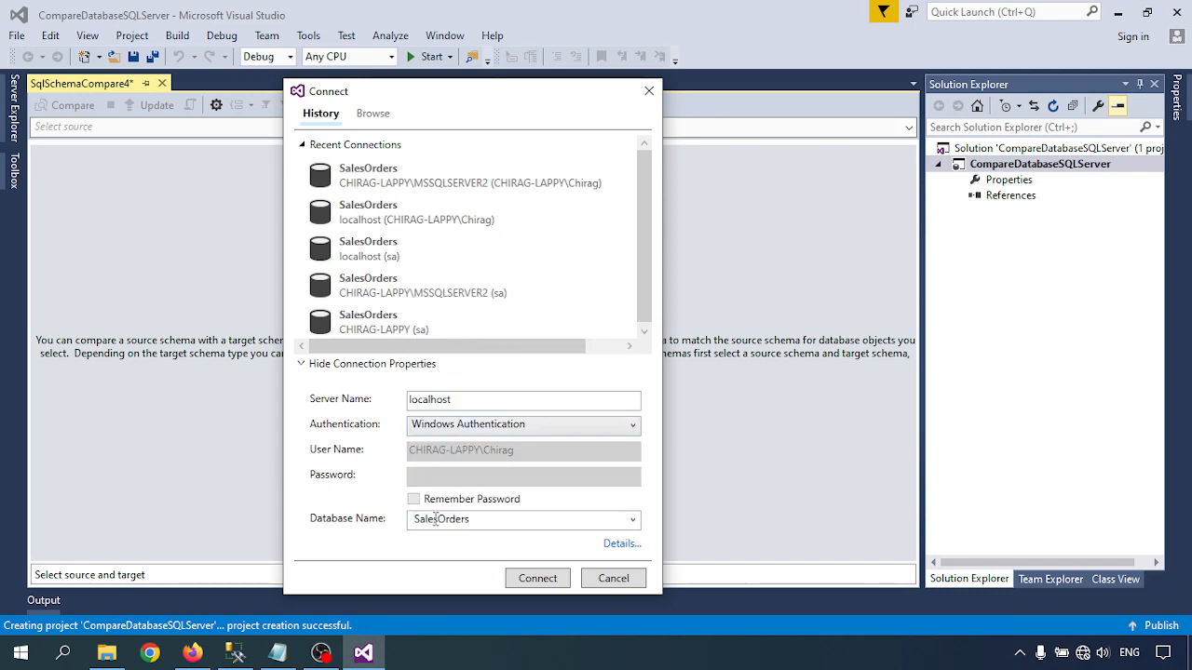
left_click(540, 579)
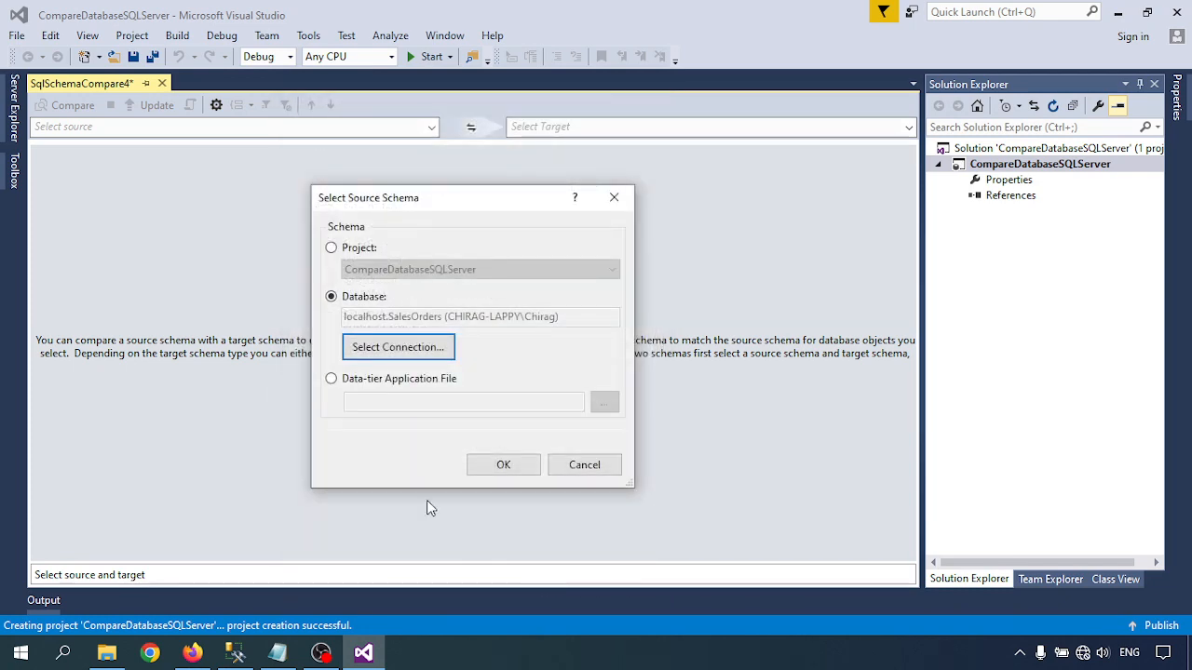
left_click(493, 465)
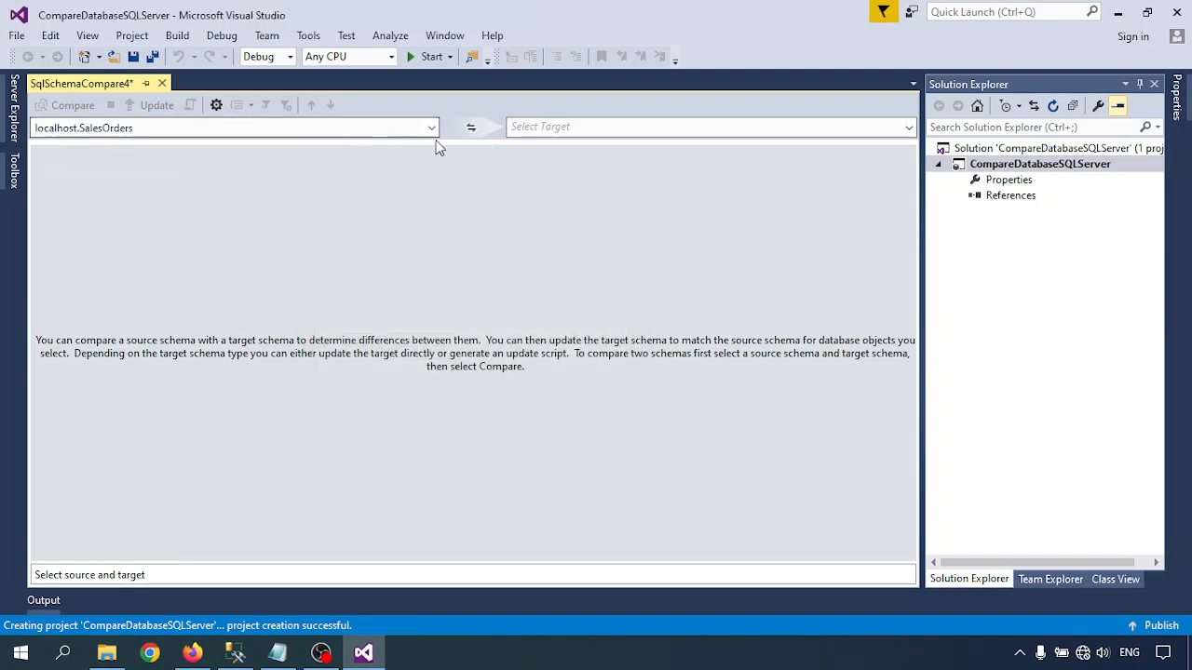
- Select a database connection for the comparison target and open its connection properties
left_click(908, 128)
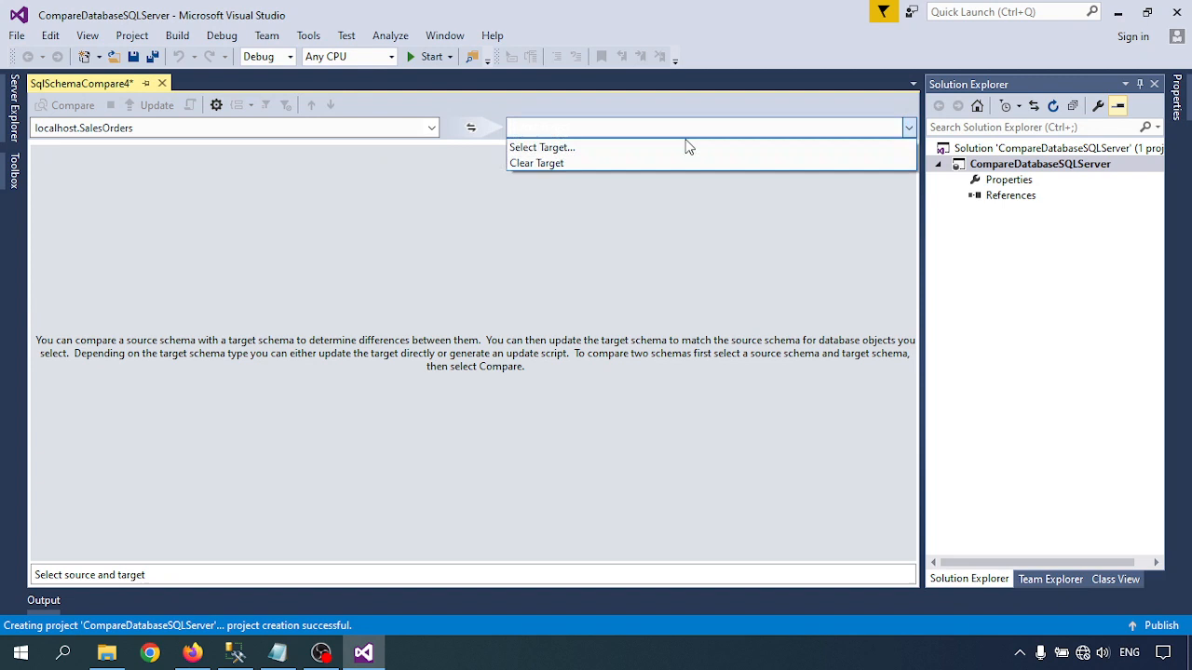
left_click(539, 147)
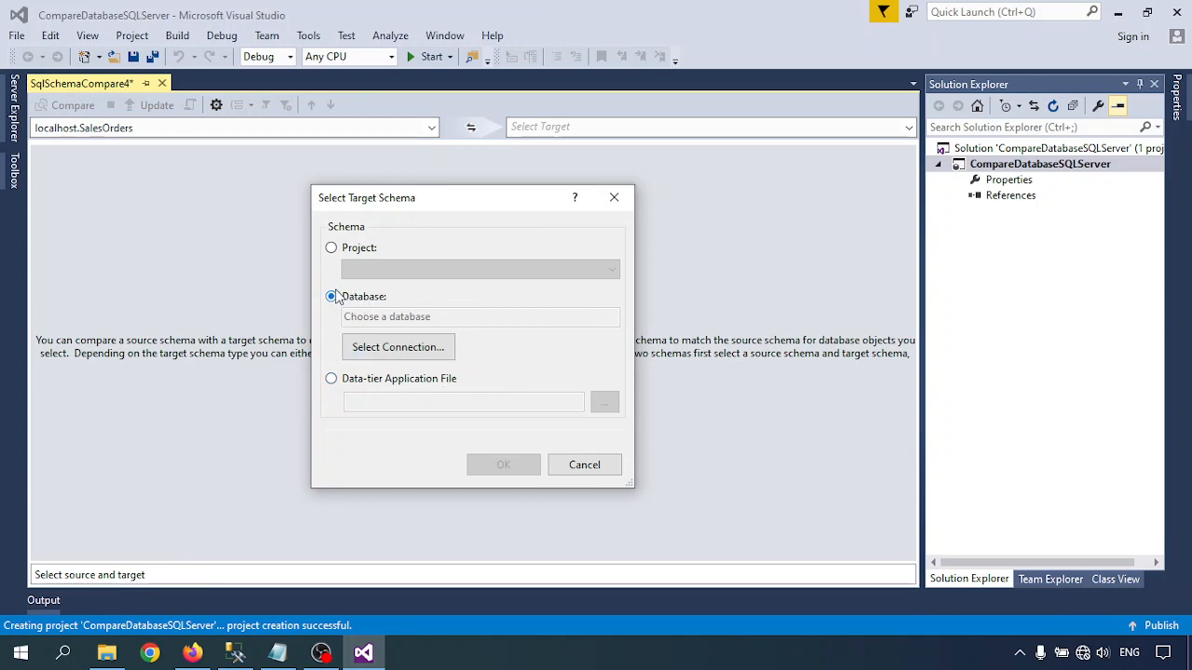
left_click(380, 347)
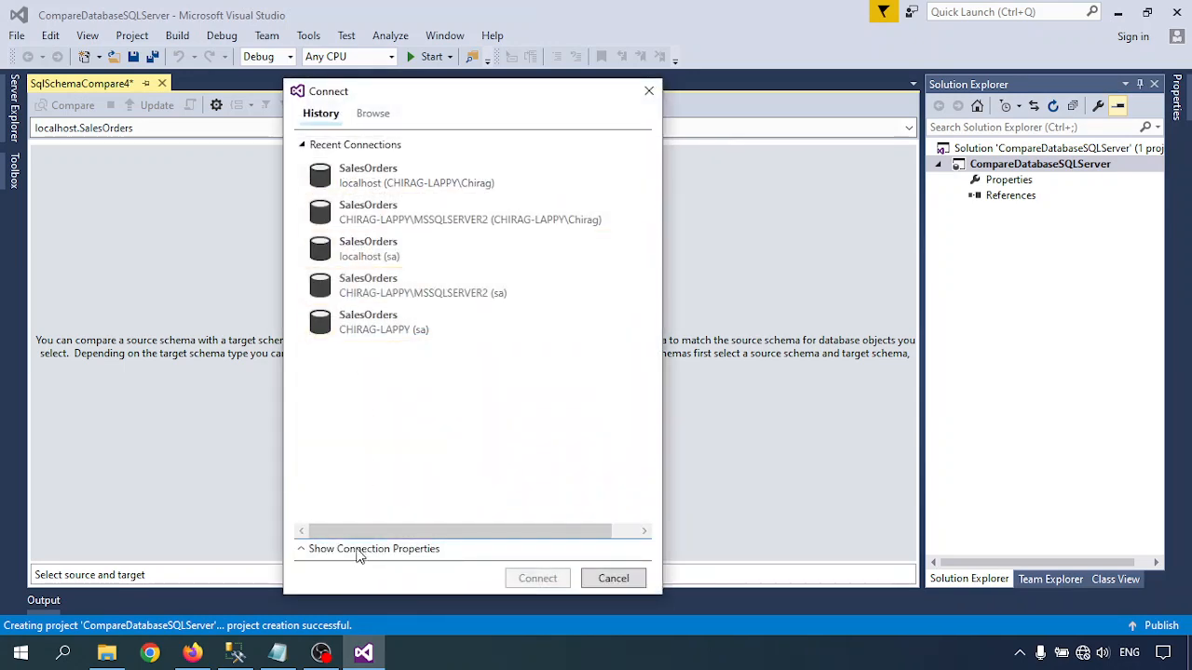
left_click(357, 549)
- Copy the second instance's server name from the connection dialog in SQL Server Management Studio and enter it as the target server in Visual Studio
left_click(444, 406)
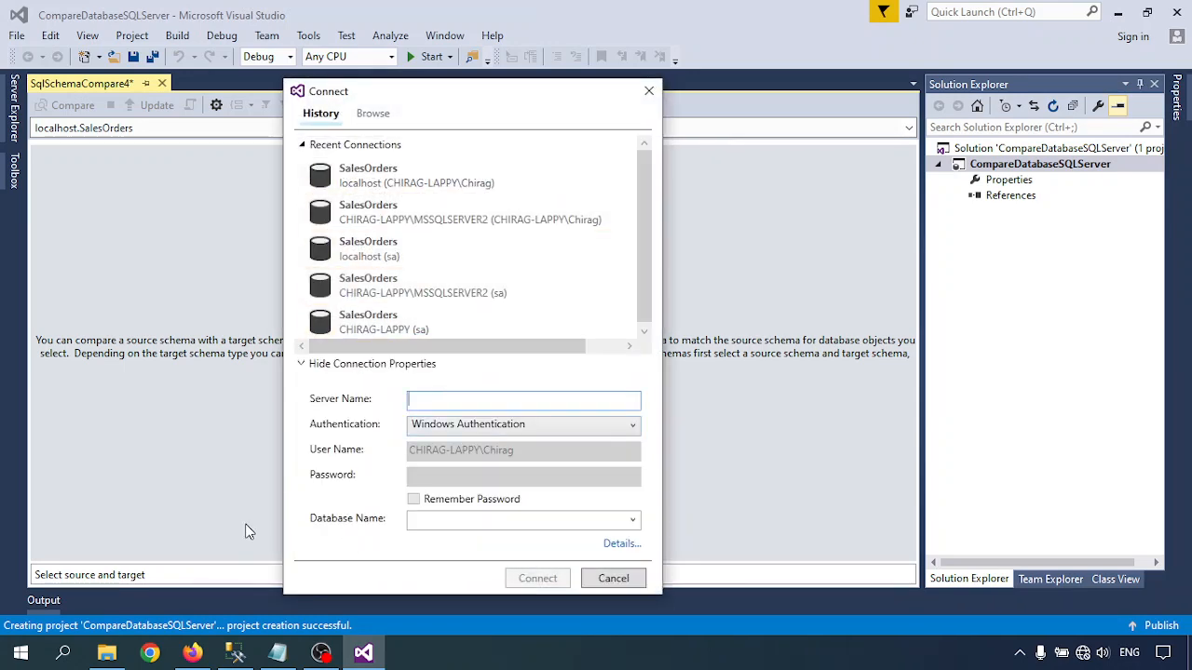
mouse_move(240, 659)
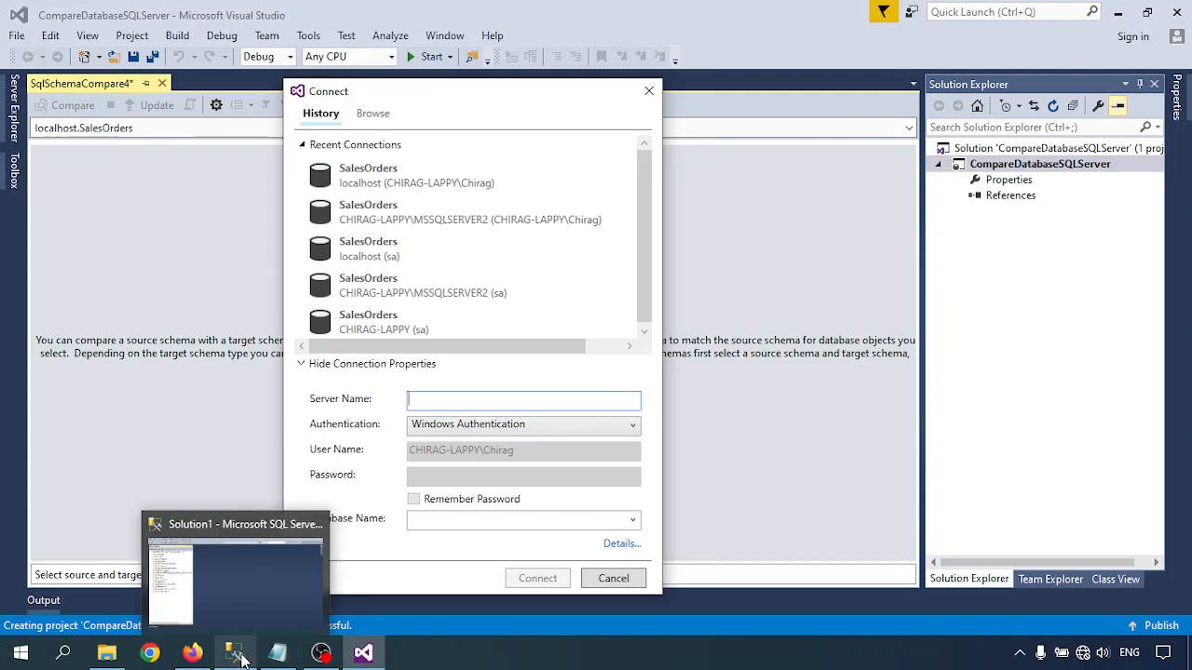
left_click(186, 536)
left_click(73, 96)
key("ctrl+c")
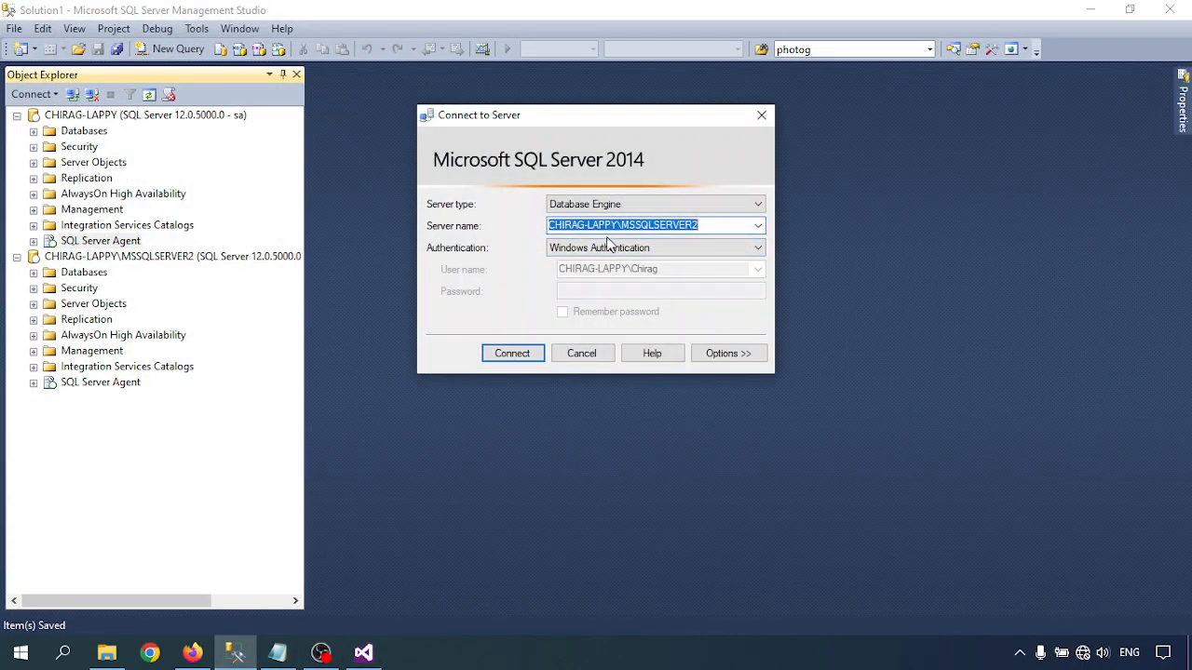
left_click(363, 652)
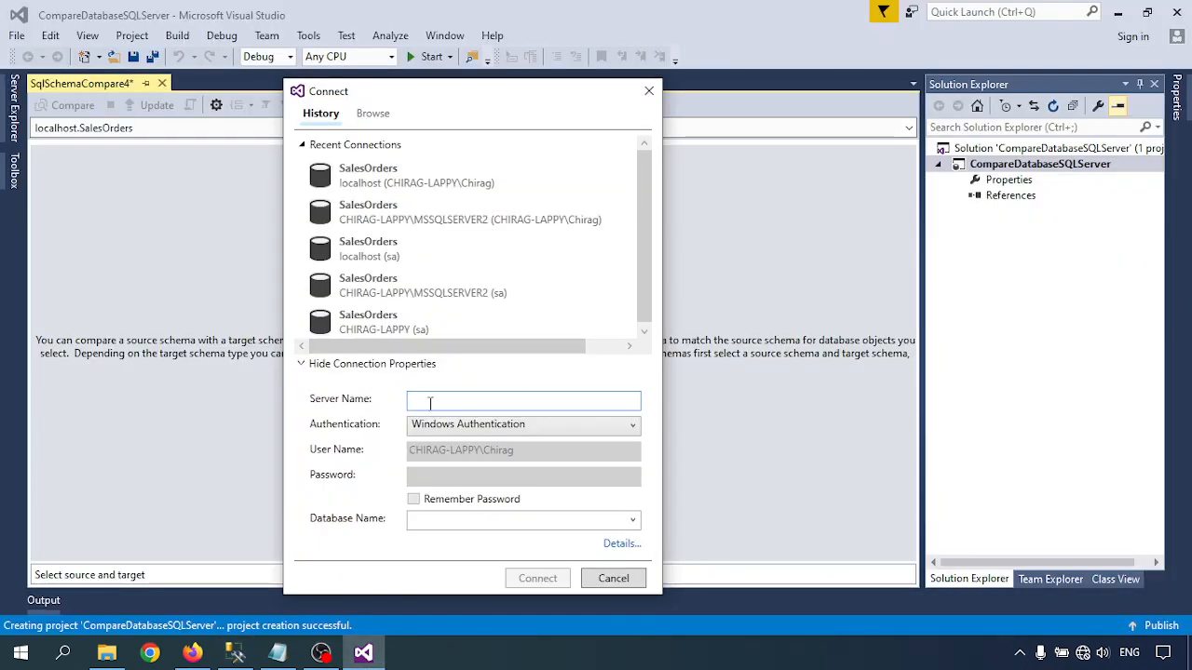
key("ctrl+v")
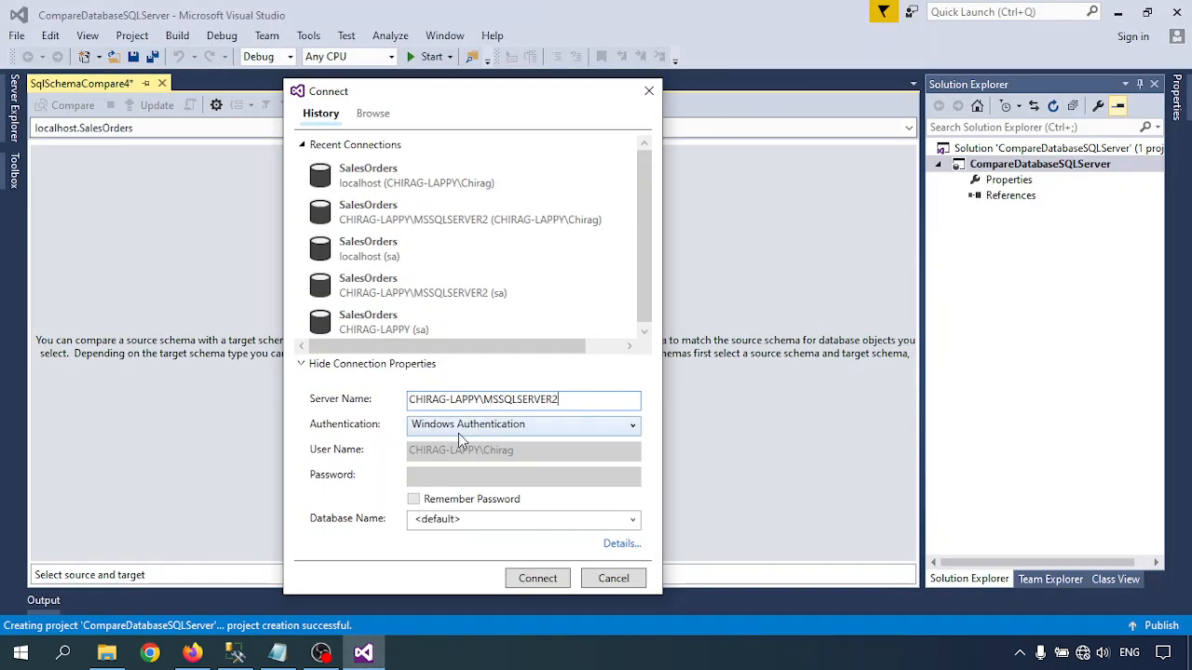
- Keep Windows Authentication, connect to the SalesOrders database on the MSSQLSERVER2 instance, and accept it as the target schema
left_click(458, 427)
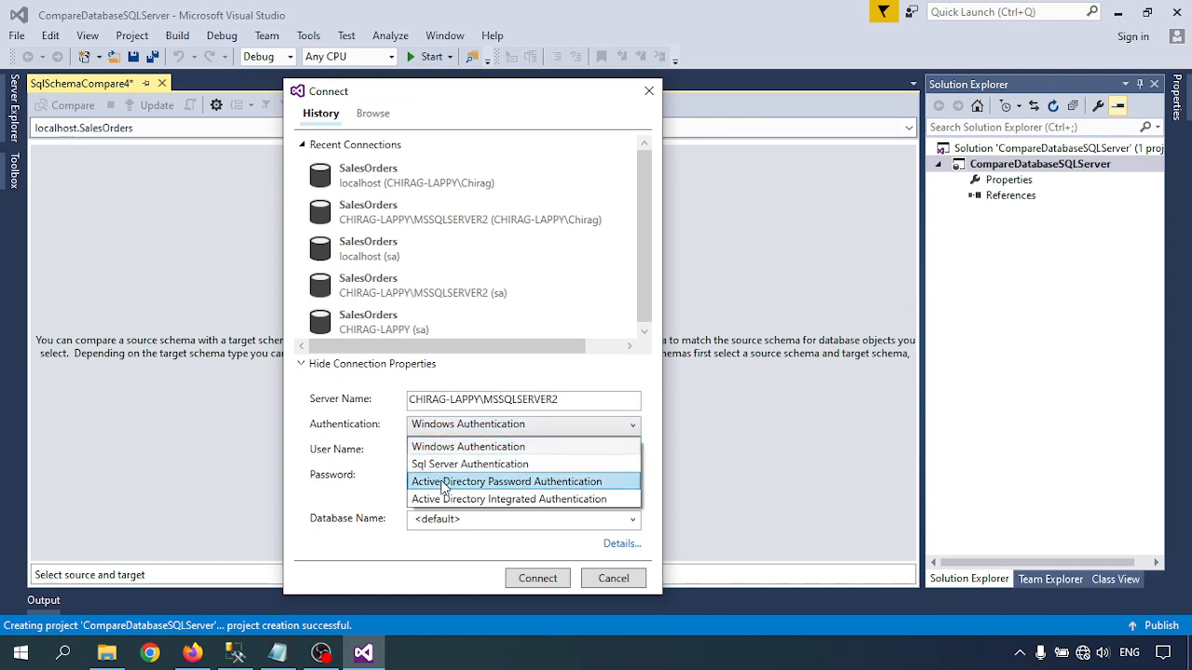
left_click(445, 428)
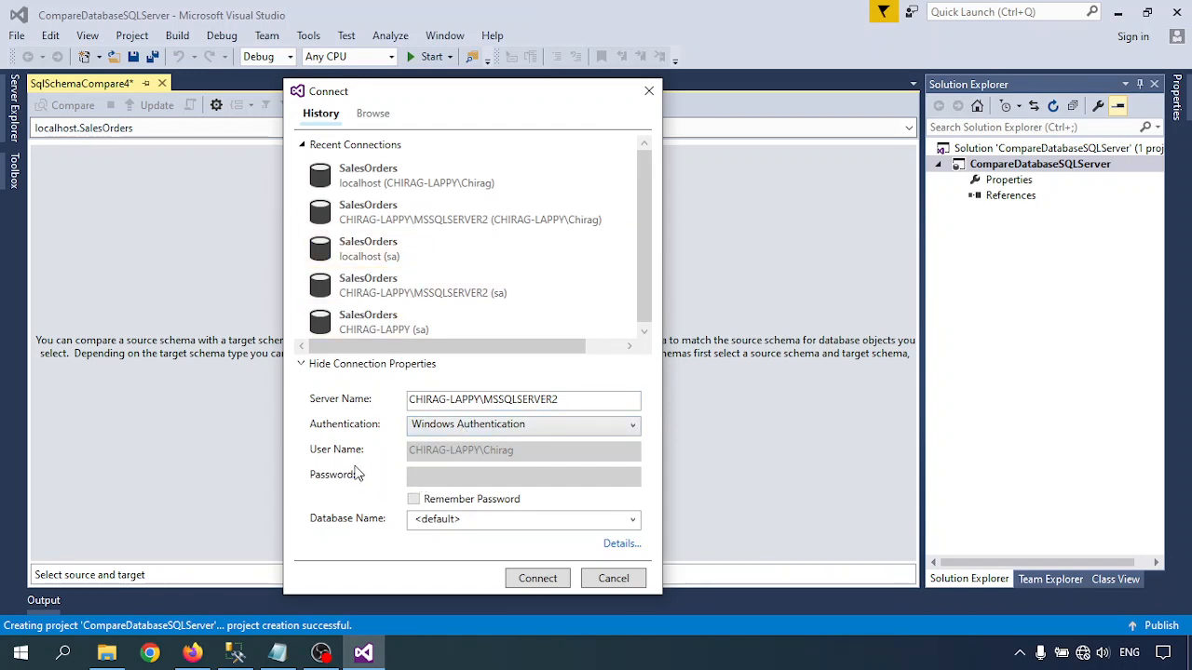
left_click(634, 522)
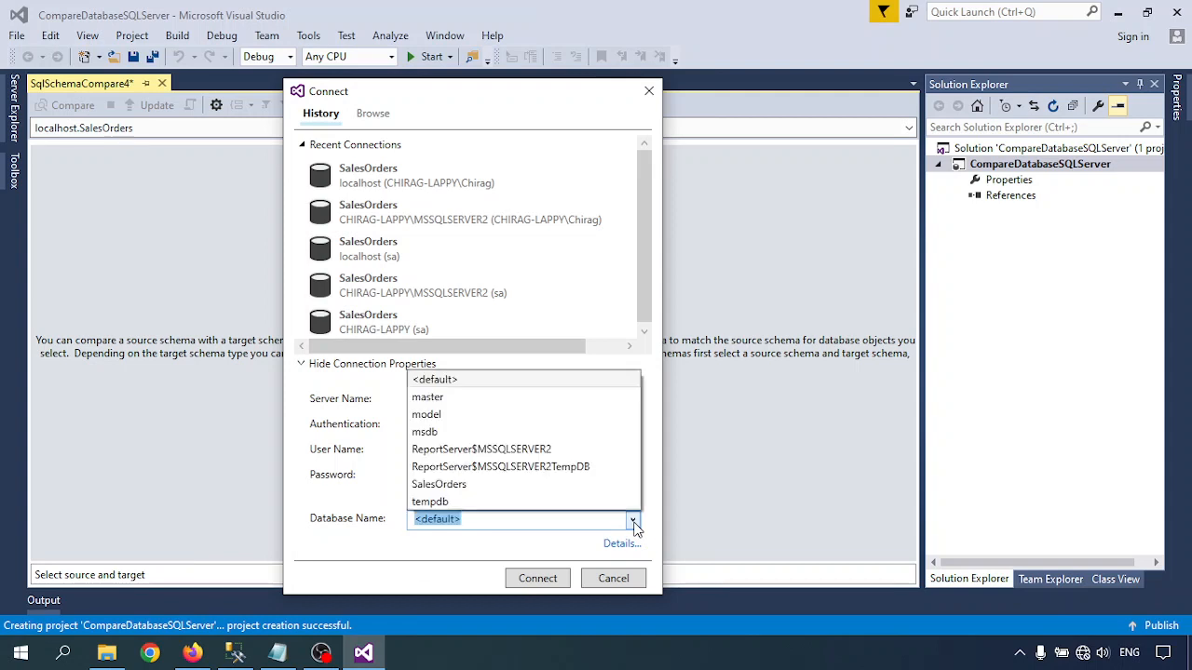
left_click(448, 487)
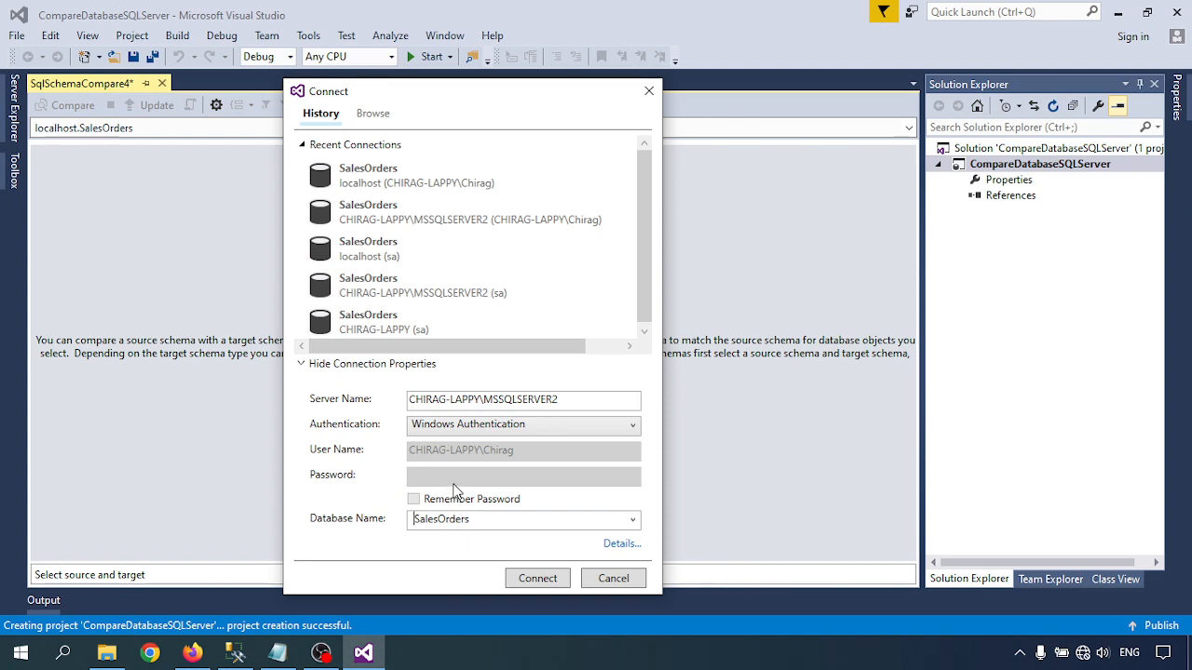
left_click(538, 579)
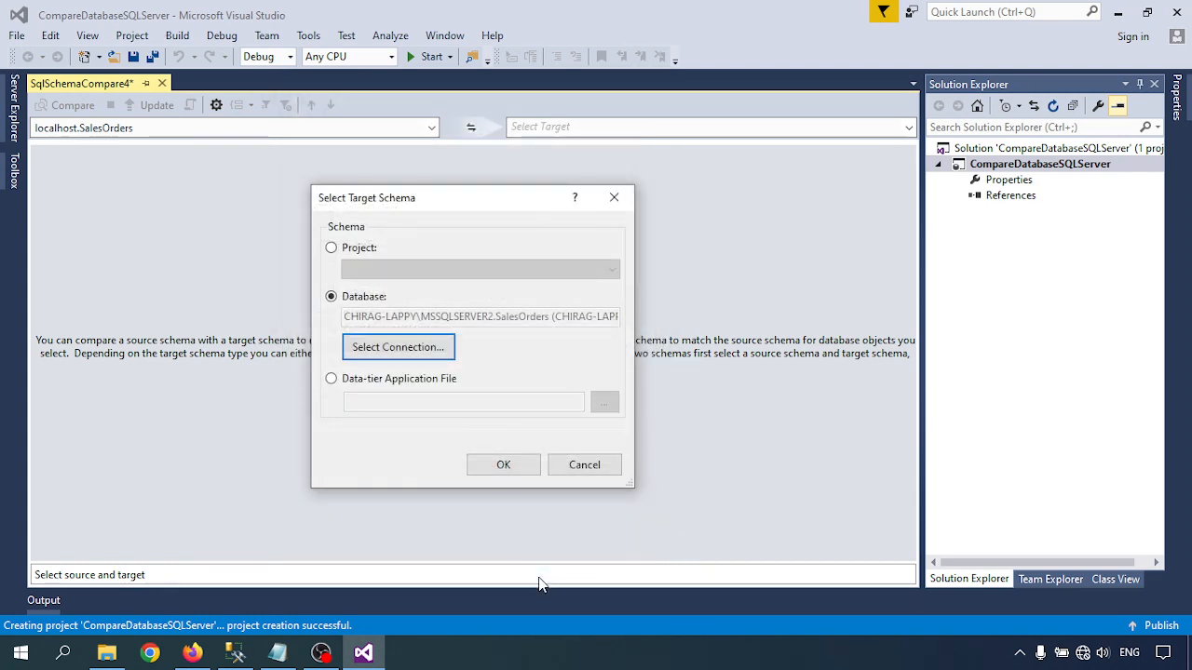
left_click(498, 468)
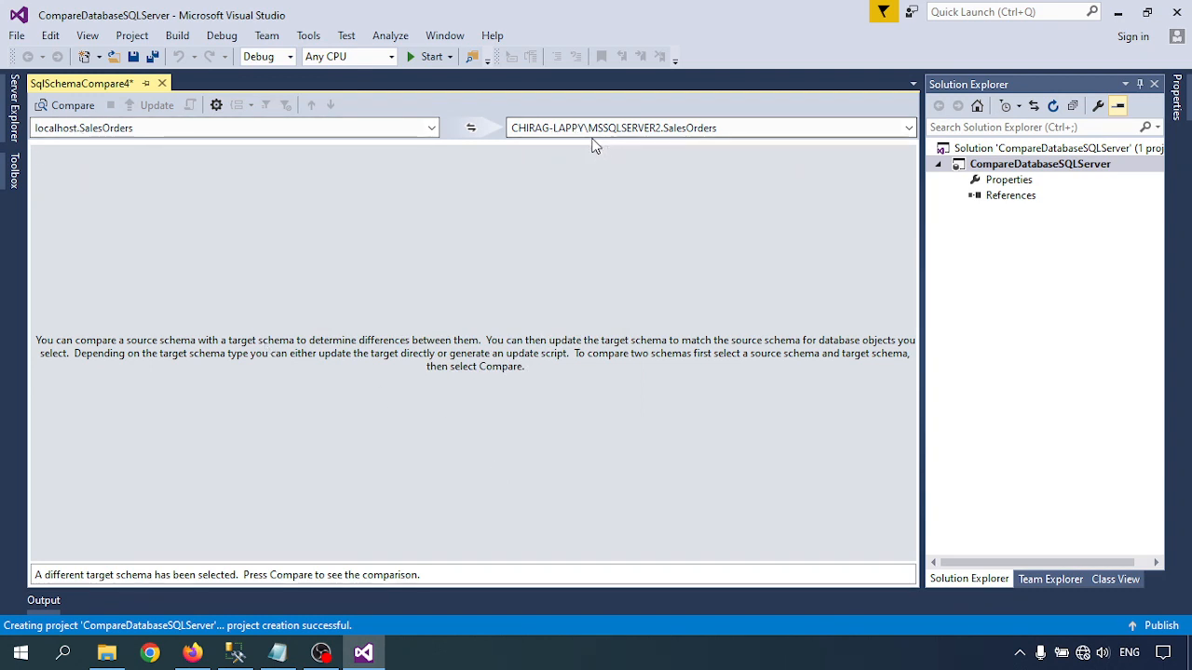
- Open the Schema Compare options and review the application-scoped object types included in the comparison
left_click(216, 106)
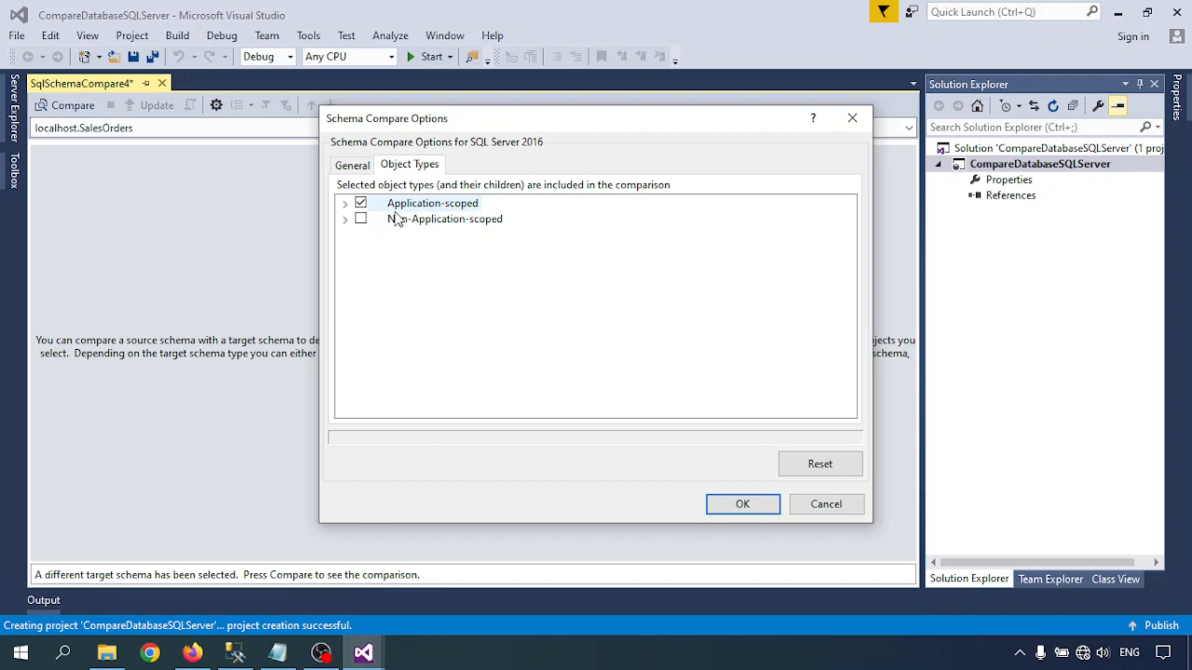
left_click(345, 204)
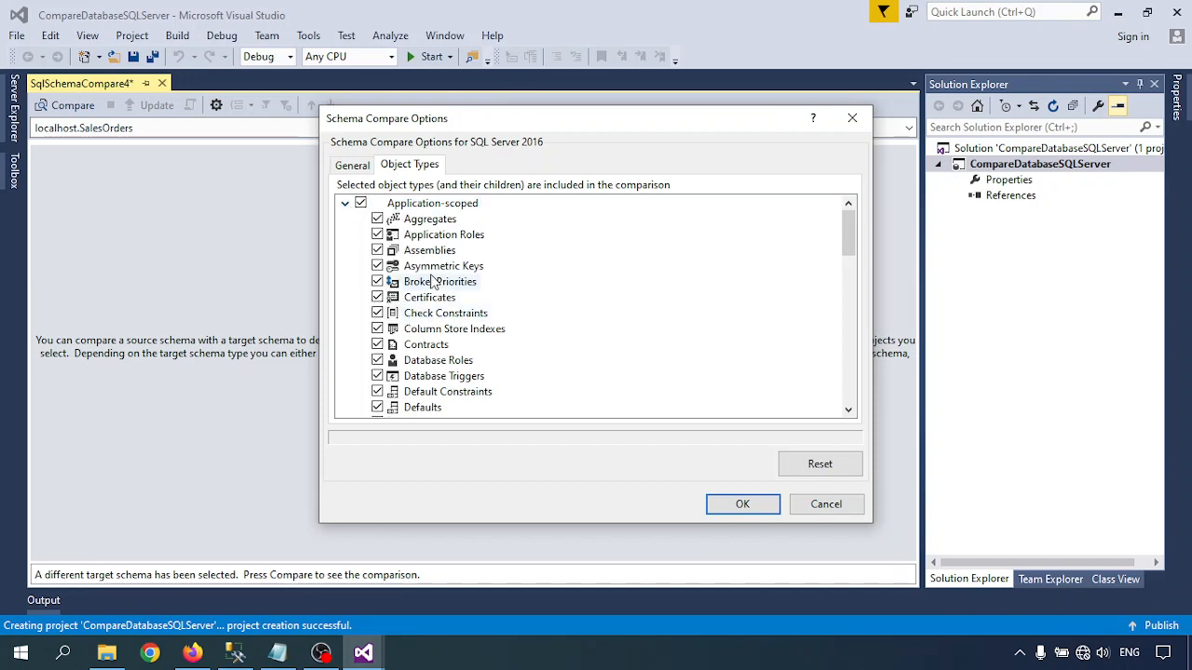
scroll(428, 284, "down", 1)
scroll(431, 281, "down", 1)
scroll(431, 282, "down", 8)
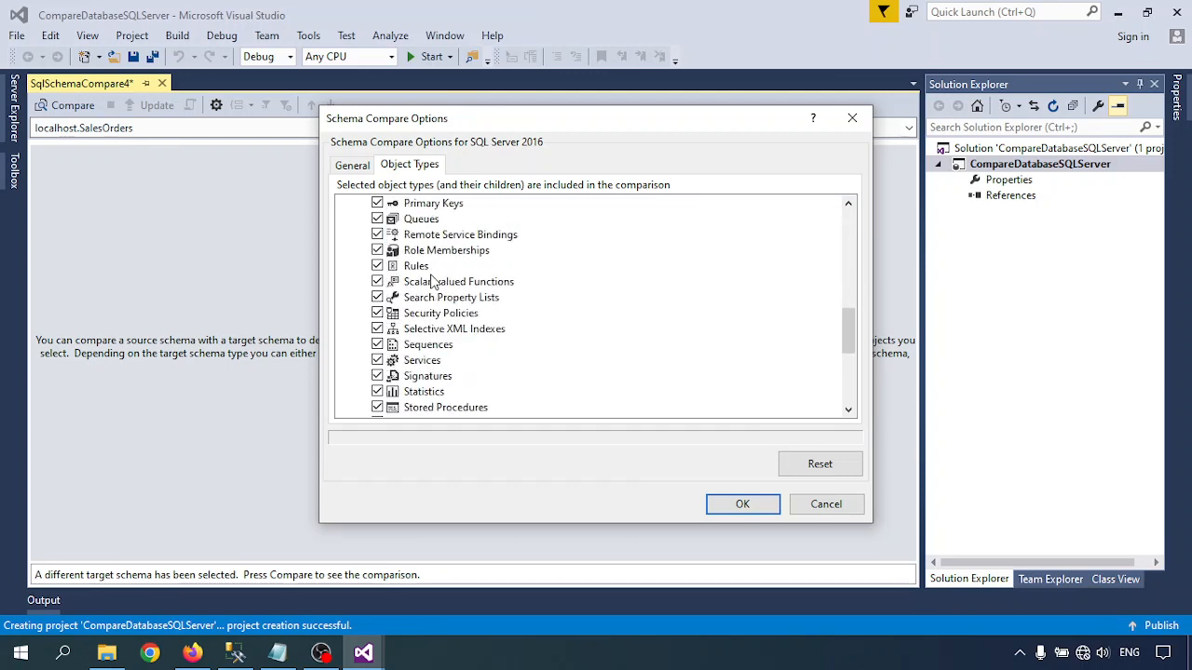
scroll(431, 281, "up", 1)
scroll(431, 281, "down", 4)
scroll(432, 282, "down", 2)
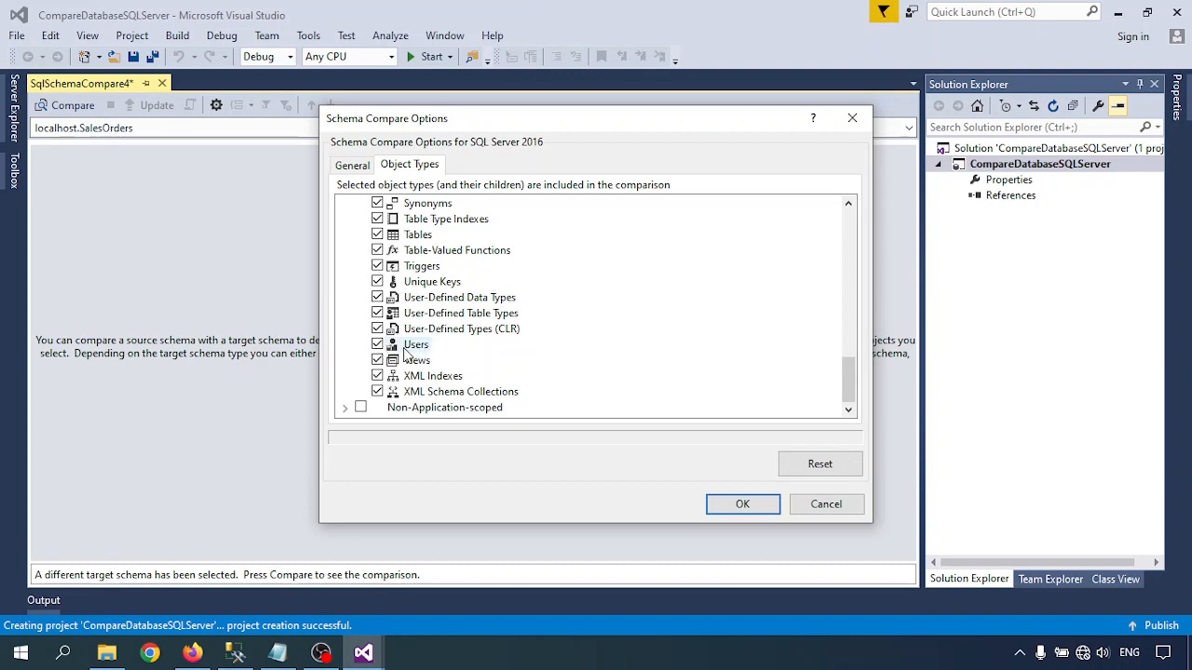
- Expand the non-application-scoped object types and review which ones are available for the comparison
left_click(345, 408)
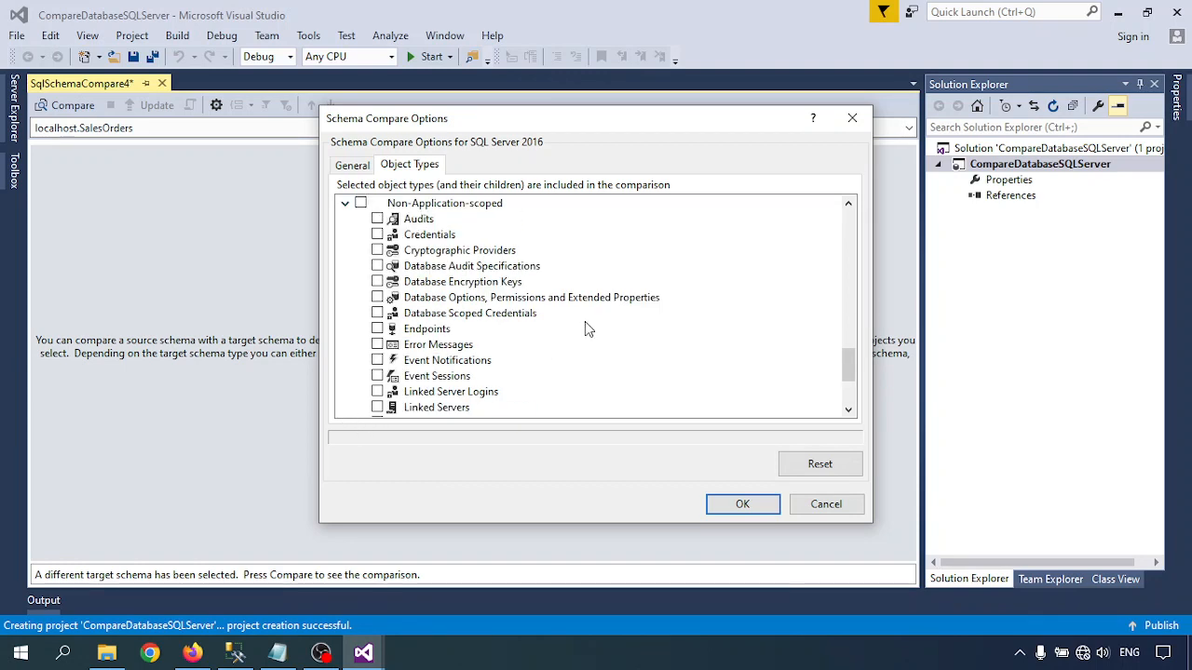
scroll(559, 321, "down", 1)
scroll(522, 312, "up", 2)
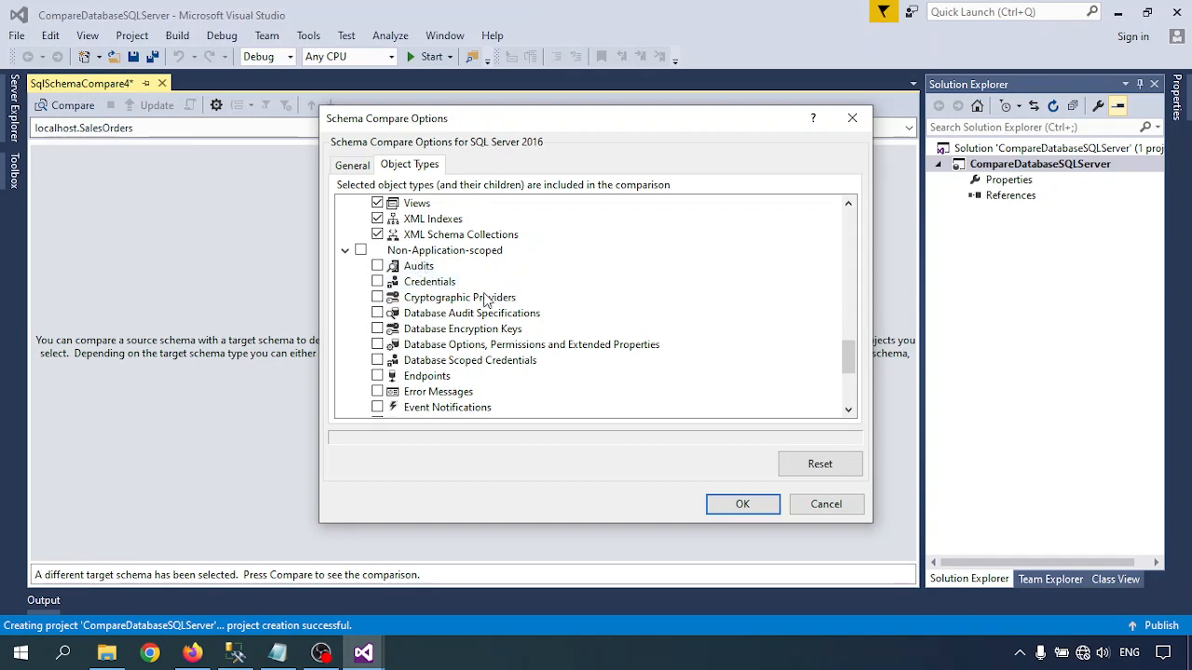
scroll(471, 333, "down", 4)
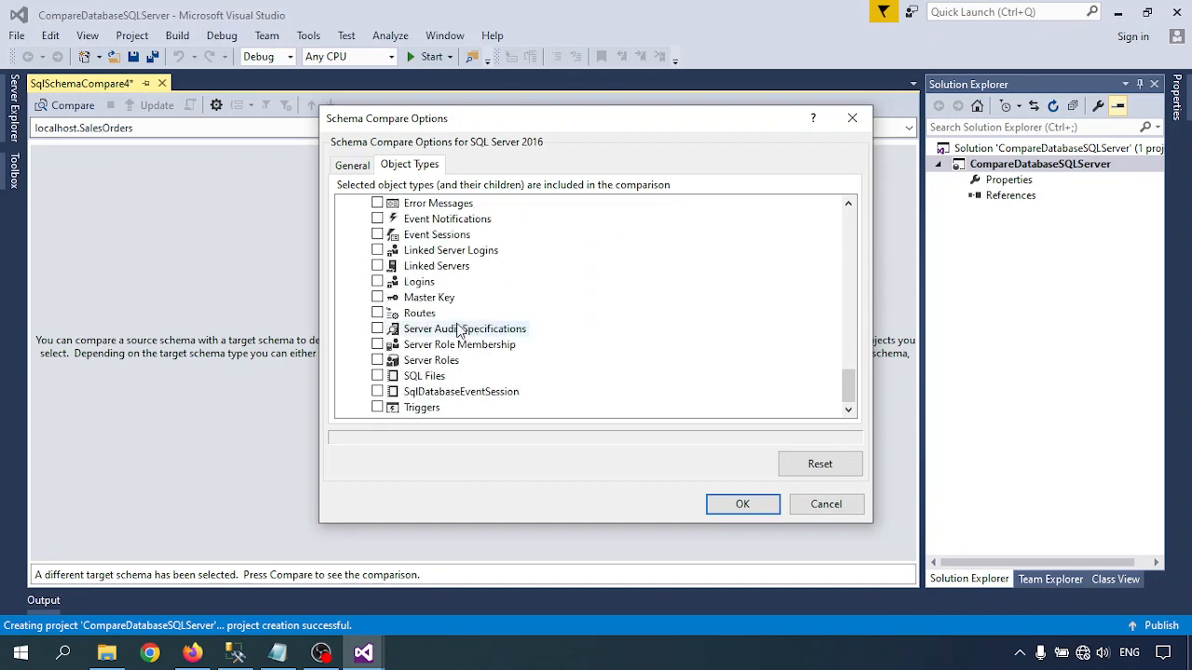
scroll(438, 335, "up", 3)
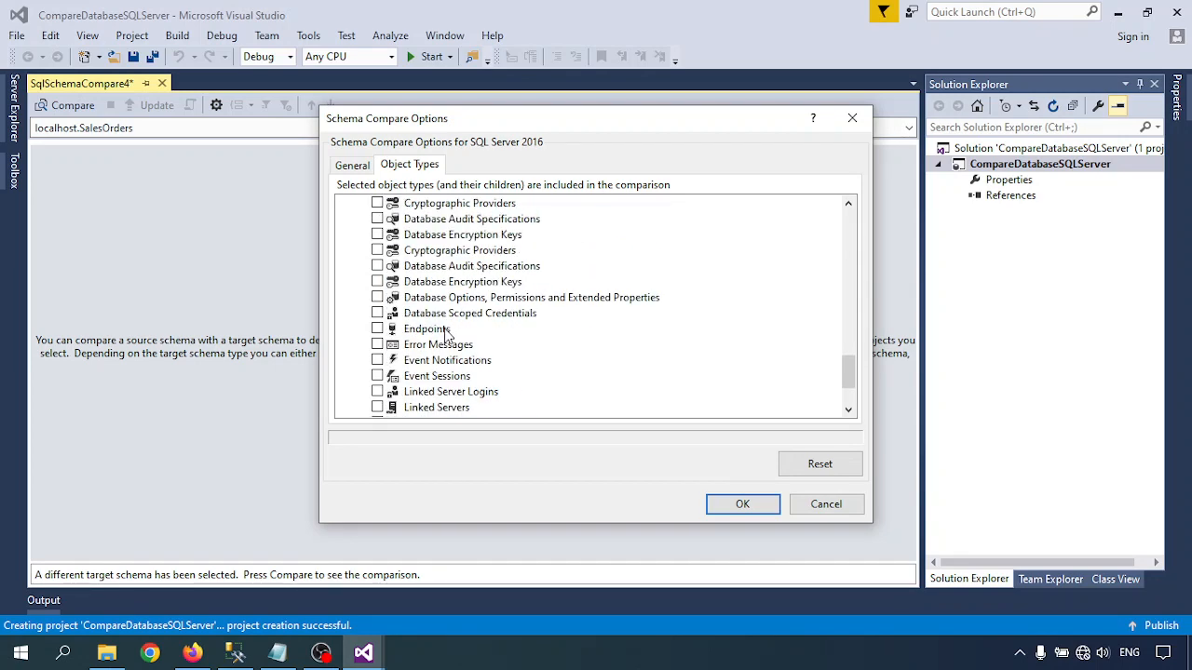
scroll(441, 373, "up", 7)
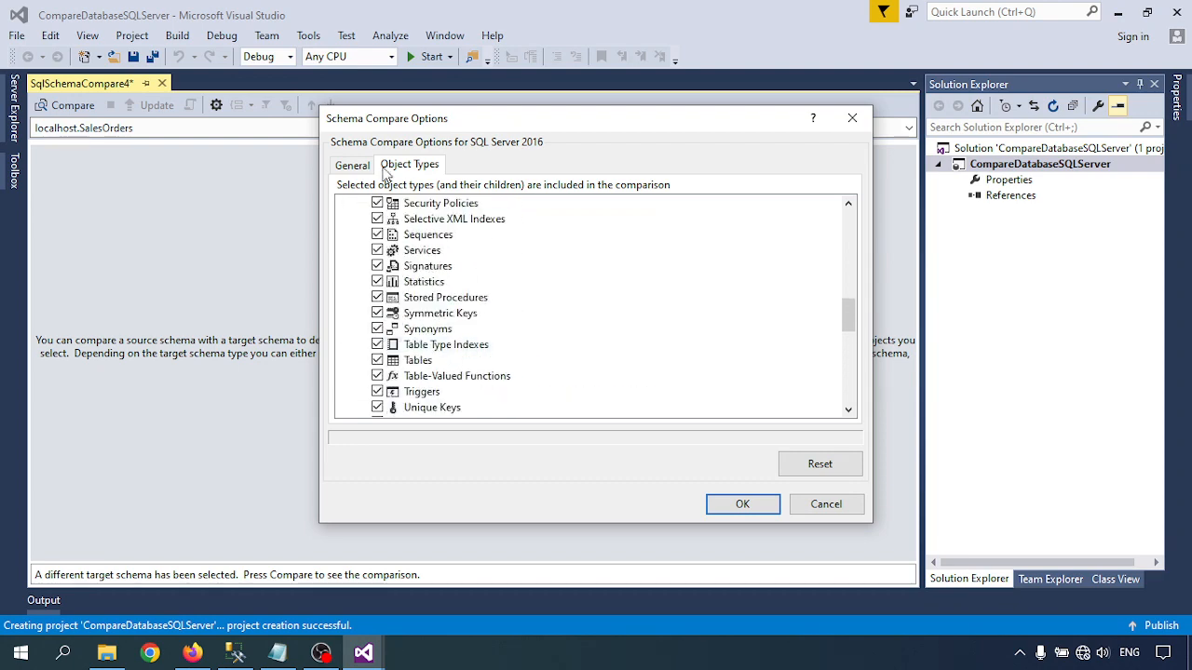
- Review the general Schema Compare options, such as the drop and ignore settings, and accept the options
left_click(352, 166)
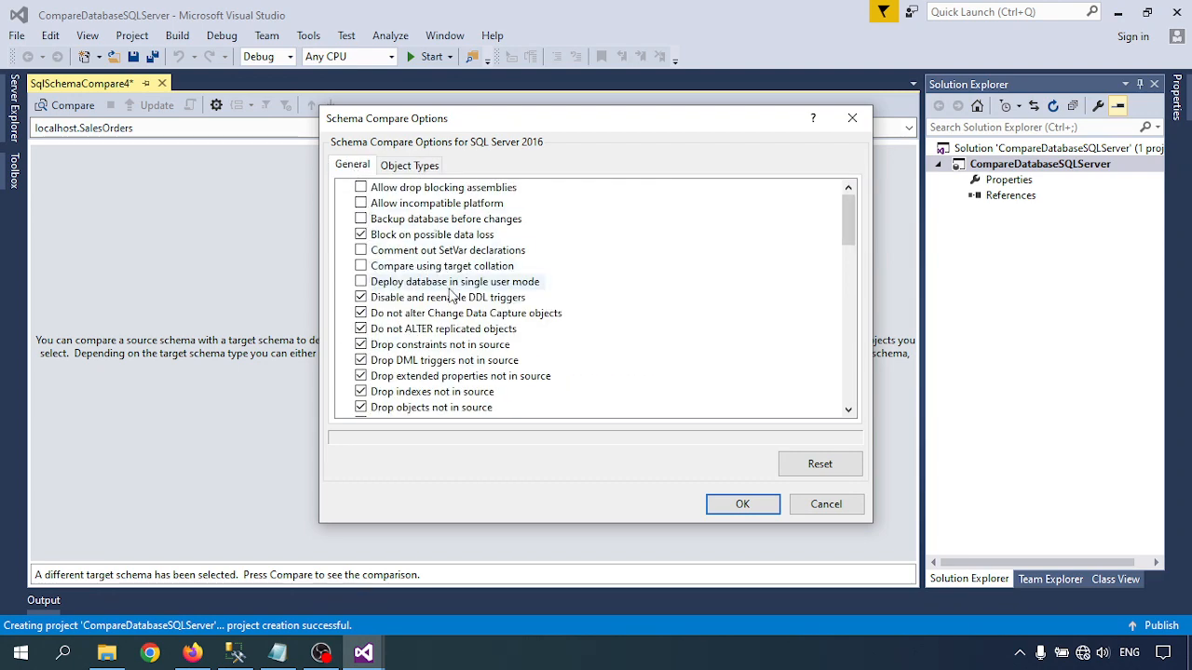
scroll(470, 289, "down", 15)
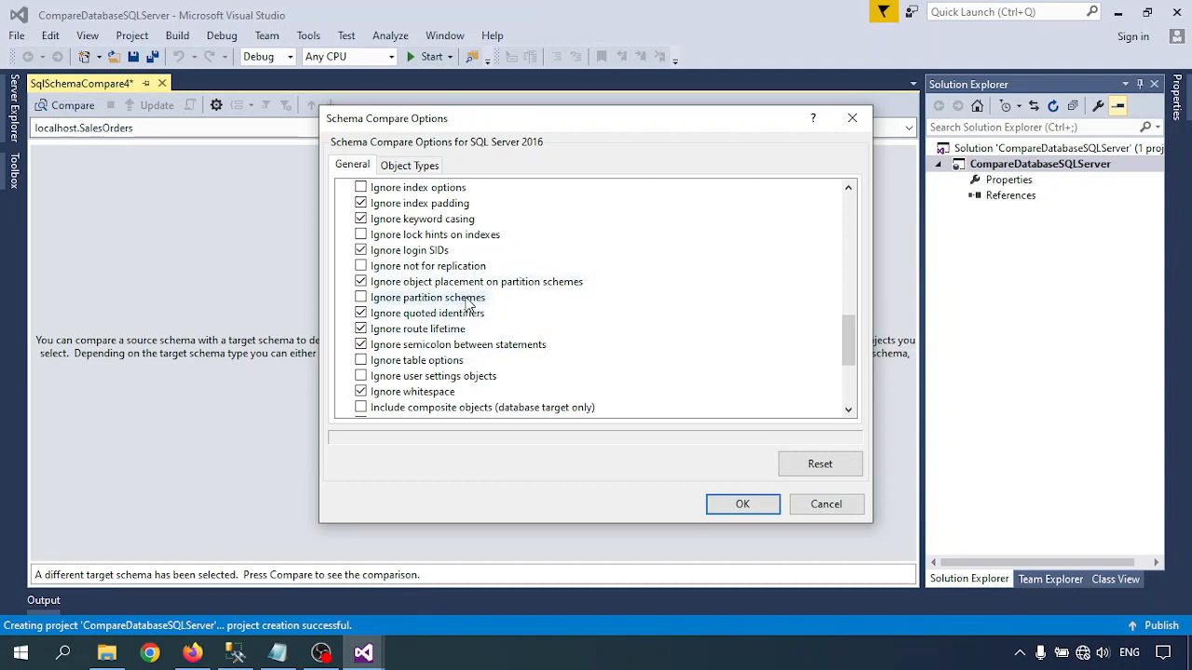
scroll(363, 307, "down", 3)
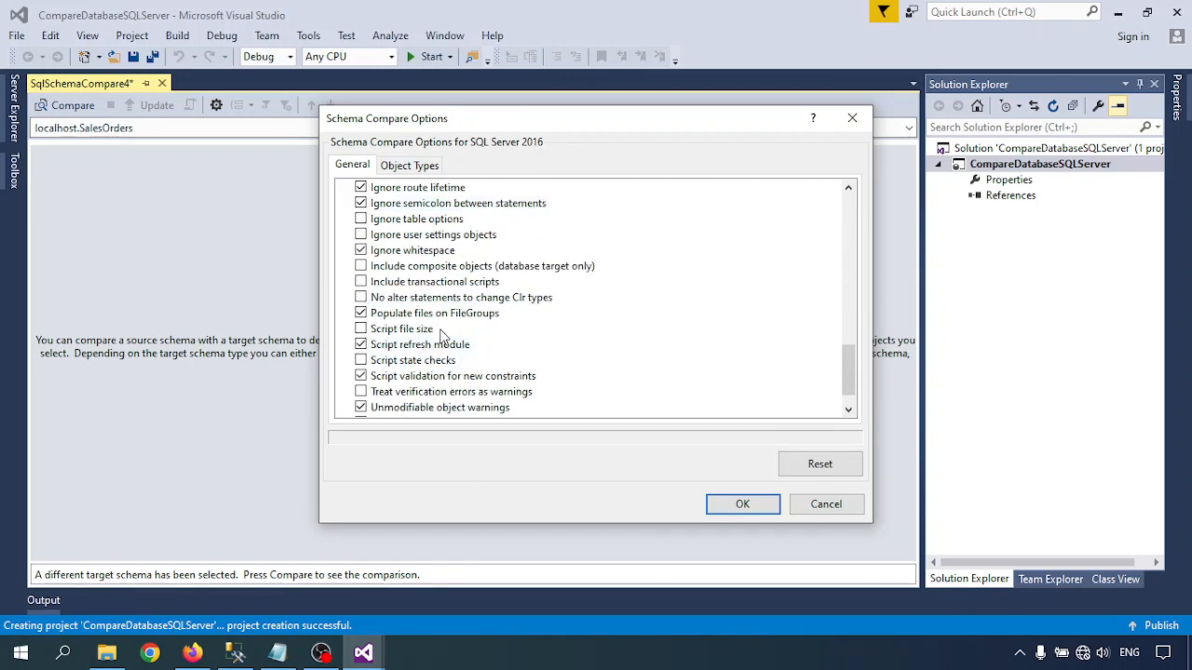
scroll(439, 338, "down", 1)
scroll(442, 337, "up", 10)
scroll(442, 336, "up", 3)
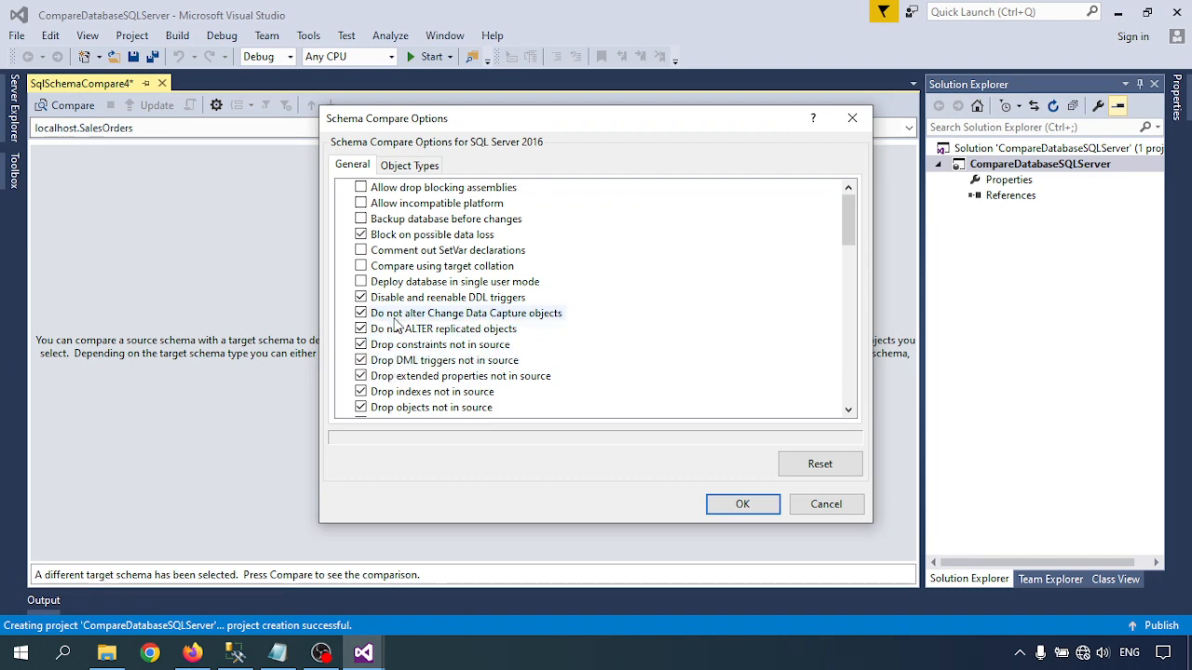
scroll(396, 324, "down", 7)
scroll(396, 324, "down", 1)
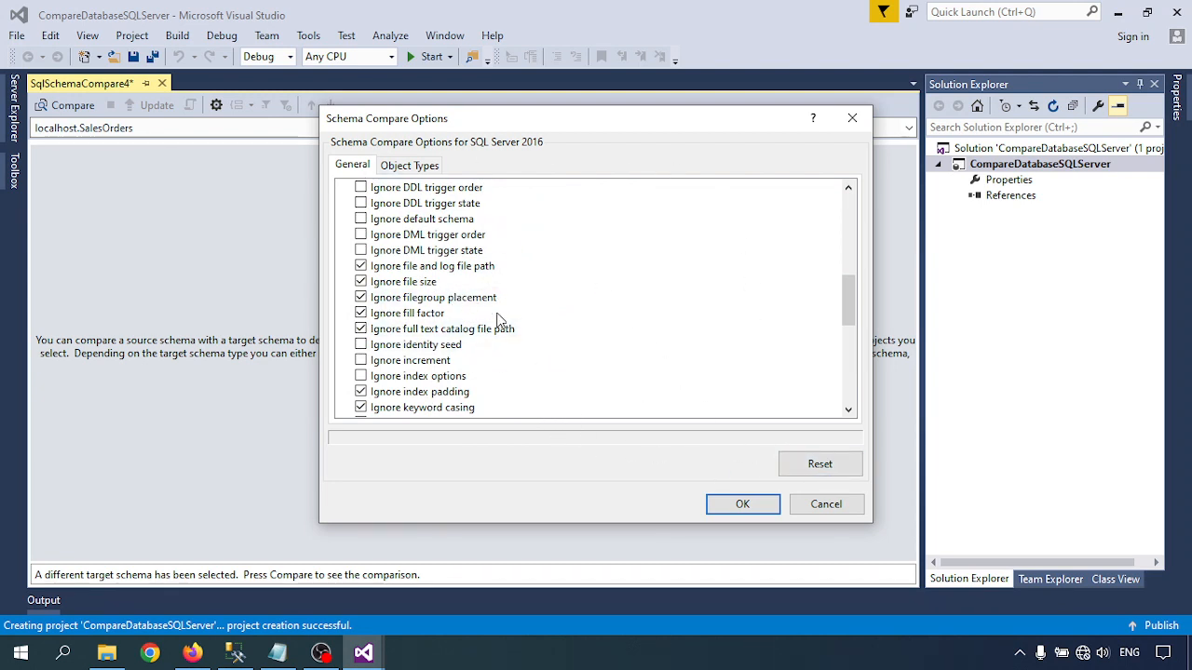
left_click(742, 507)
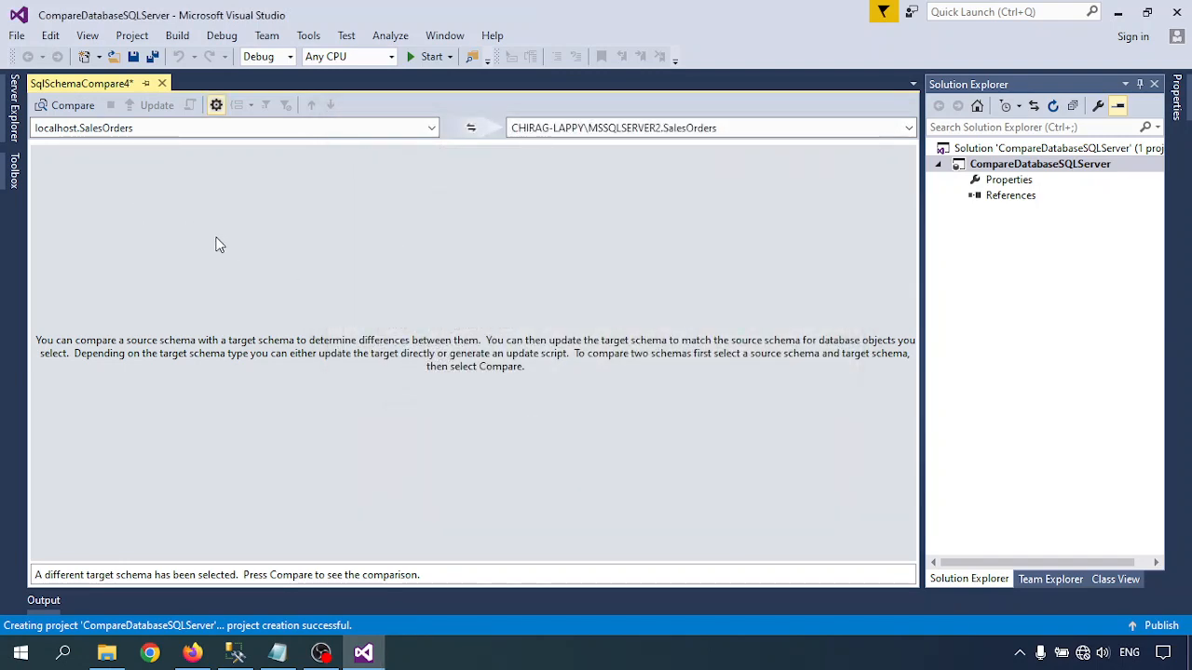
- Run the schema comparison and inspect the definition of the dbo.product table difference
left_click(65, 108)
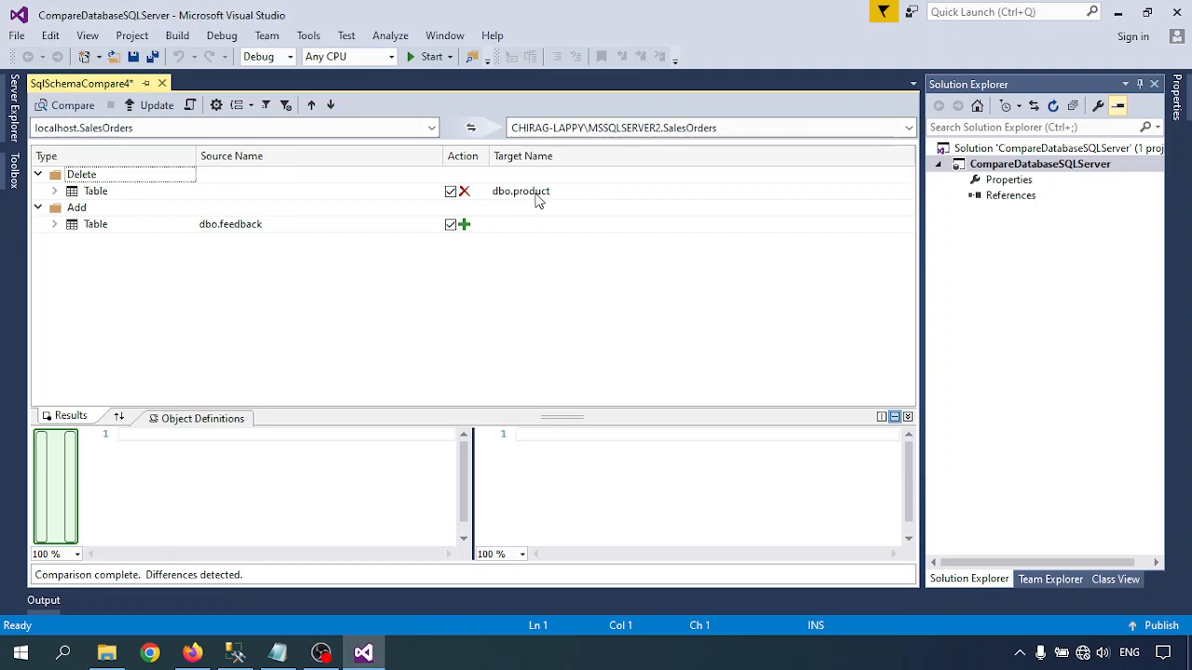
left_click(593, 195)
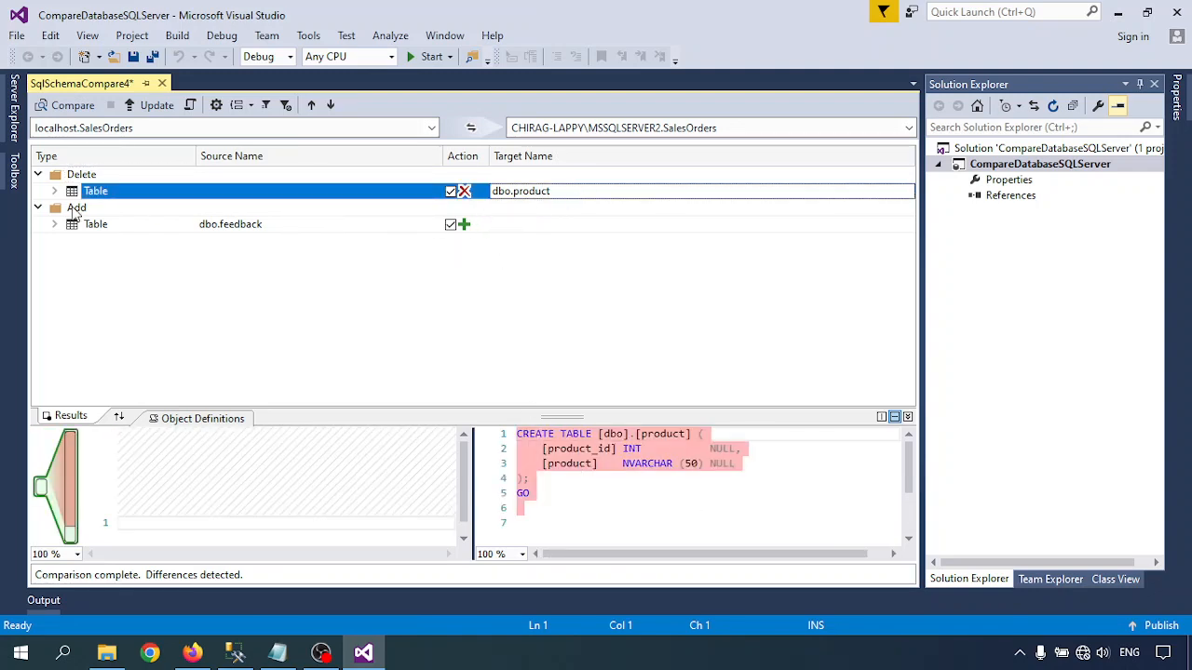
left_click(54, 191)
left_click(54, 191)
- Switch to SQL Server Management Studio, dismiss the server connection dialog, and examine the tables of the first server's SalesOrders database
left_click(235, 653)
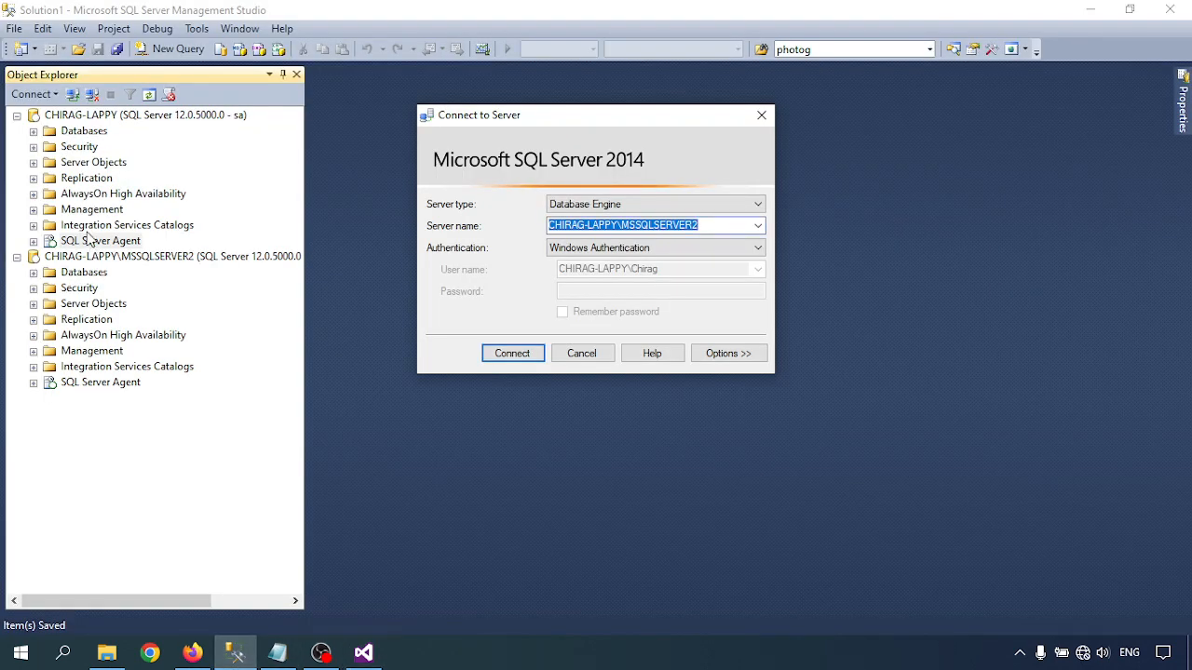
left_click(583, 354)
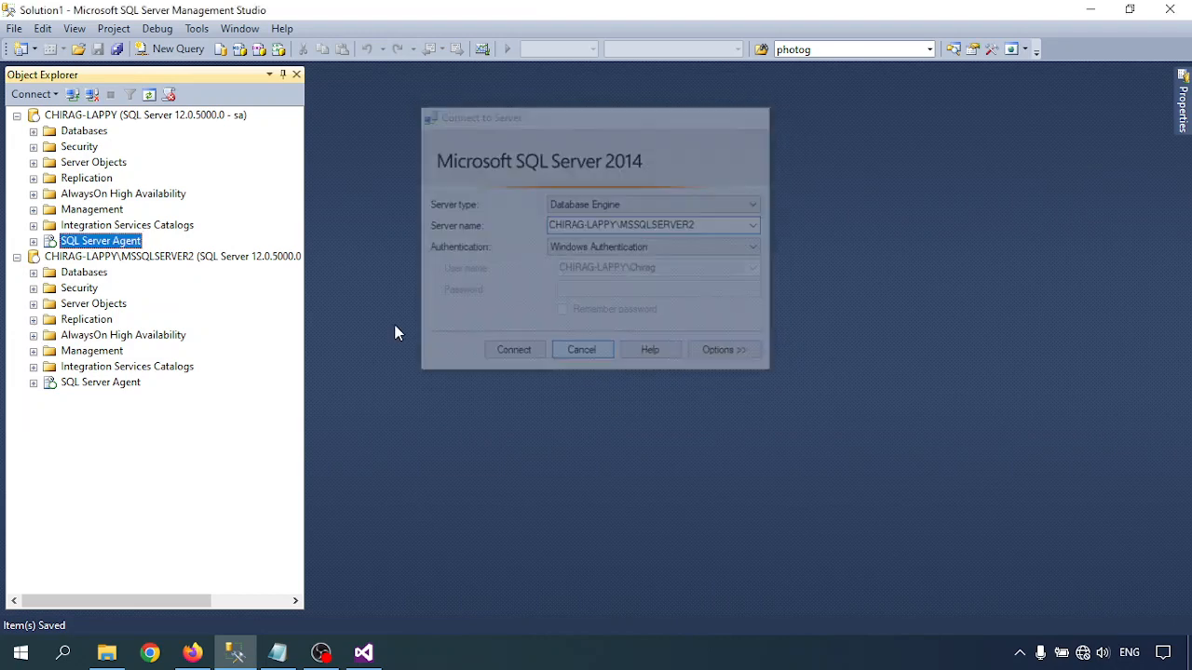
left_click(33, 130)
scroll(56, 300, "down", 3)
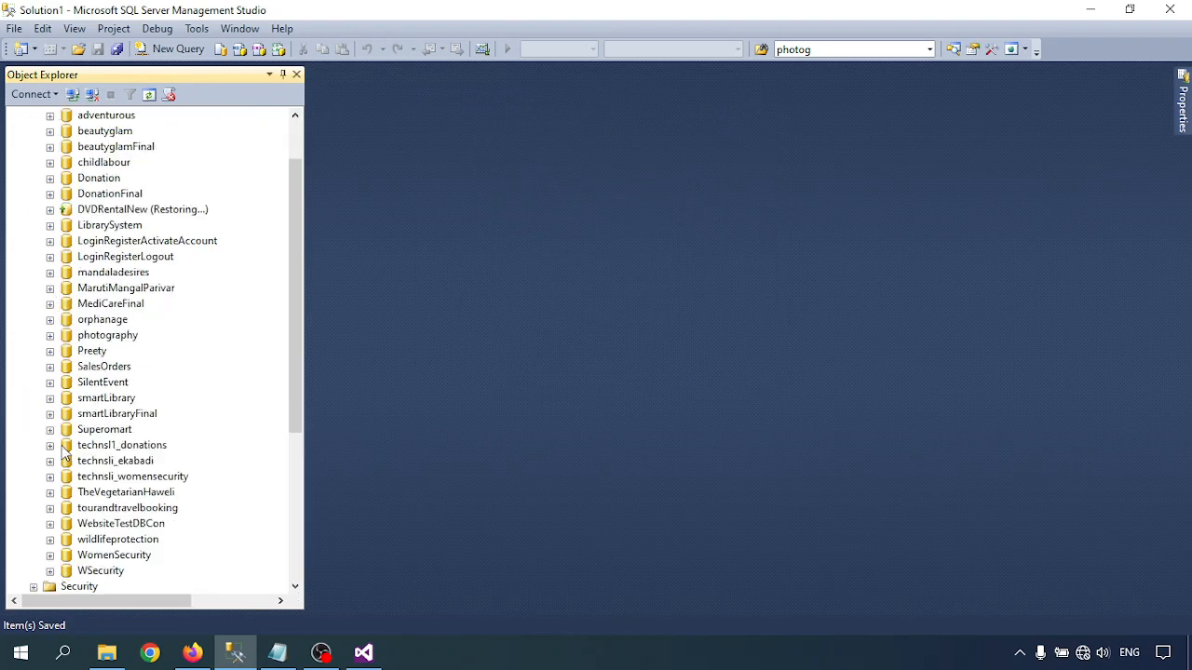
left_click(50, 273)
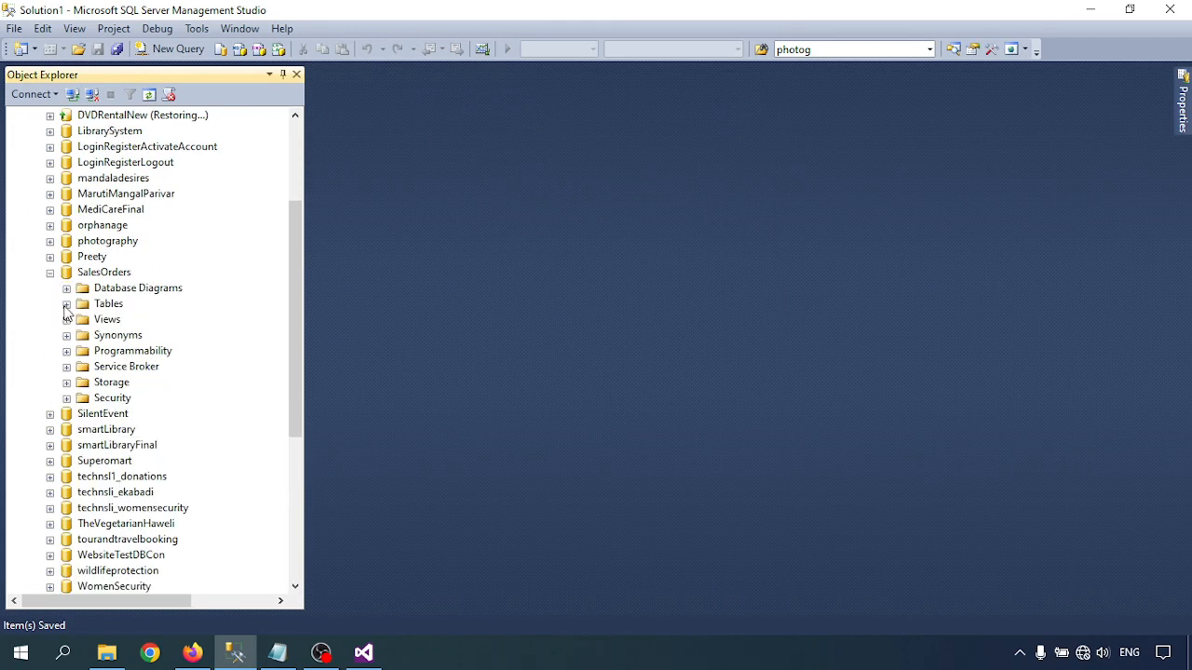
left_click(66, 304)
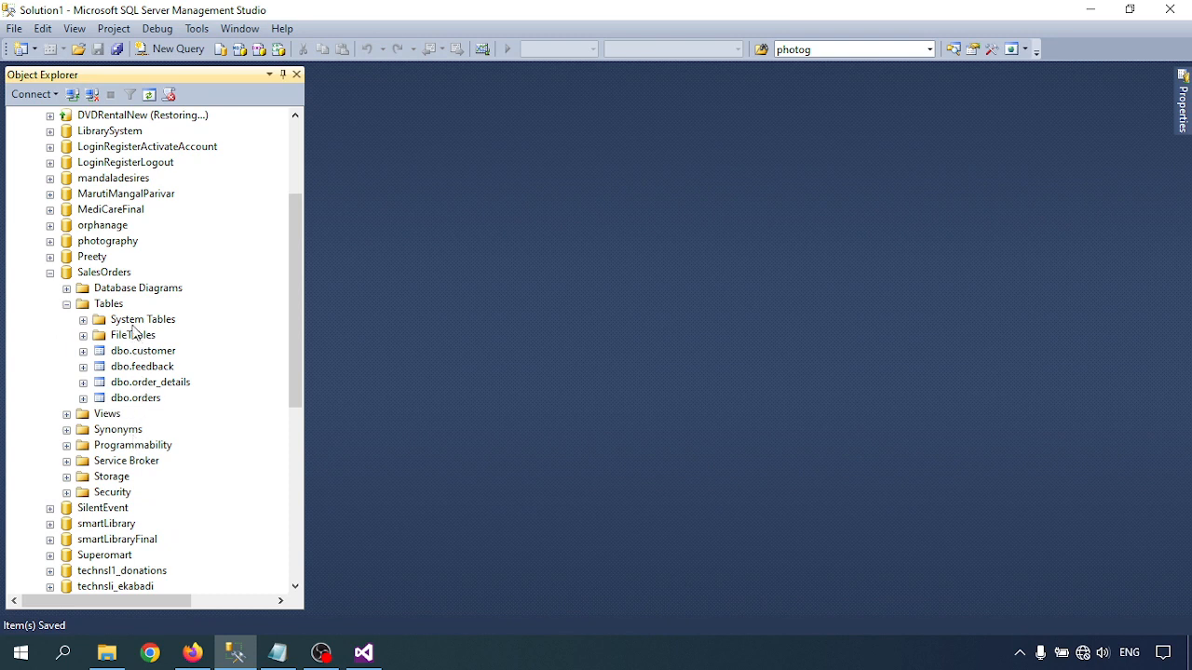
right_click(113, 312)
left_click(178, 415)
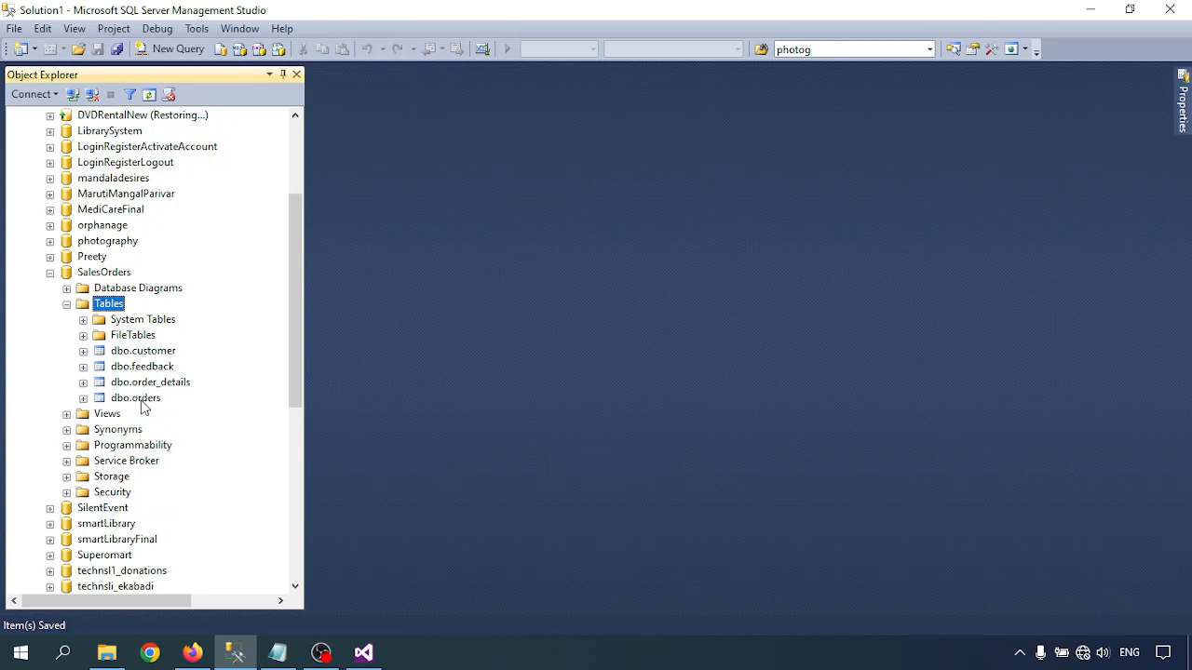
scroll(112, 412, "down", 8)
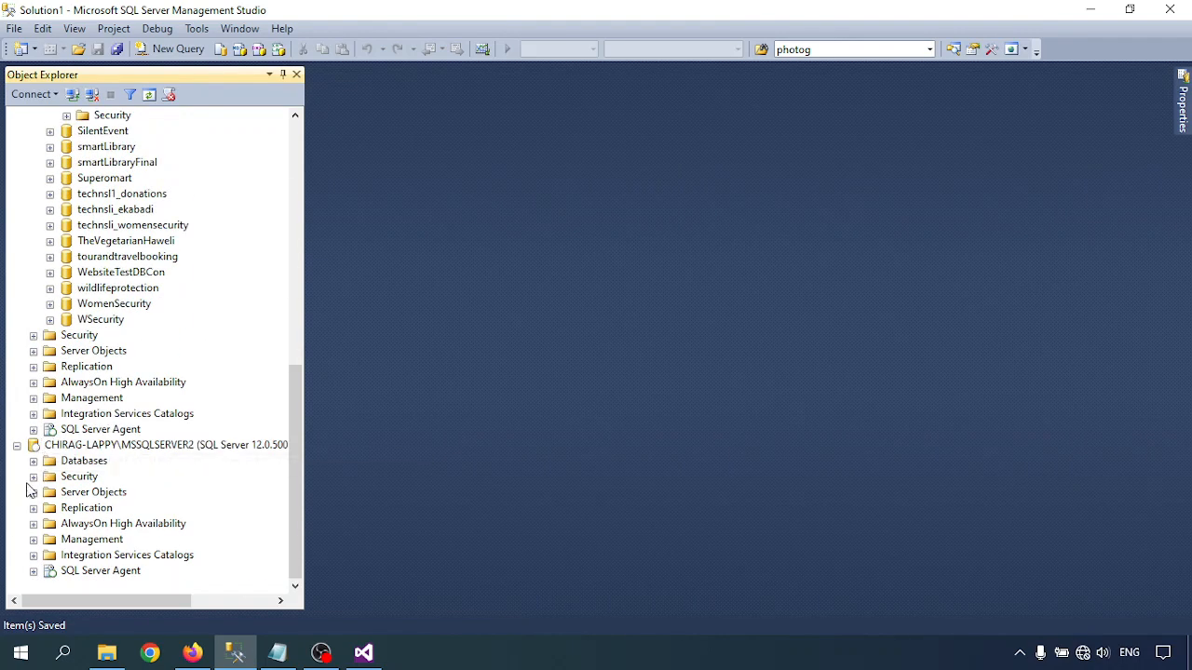
- Expand the SalesOrders database on the MSSQLSERVER2 instance and check its tables against those of the first server's SalesOrders database
scroll(38, 468, "down", 2)
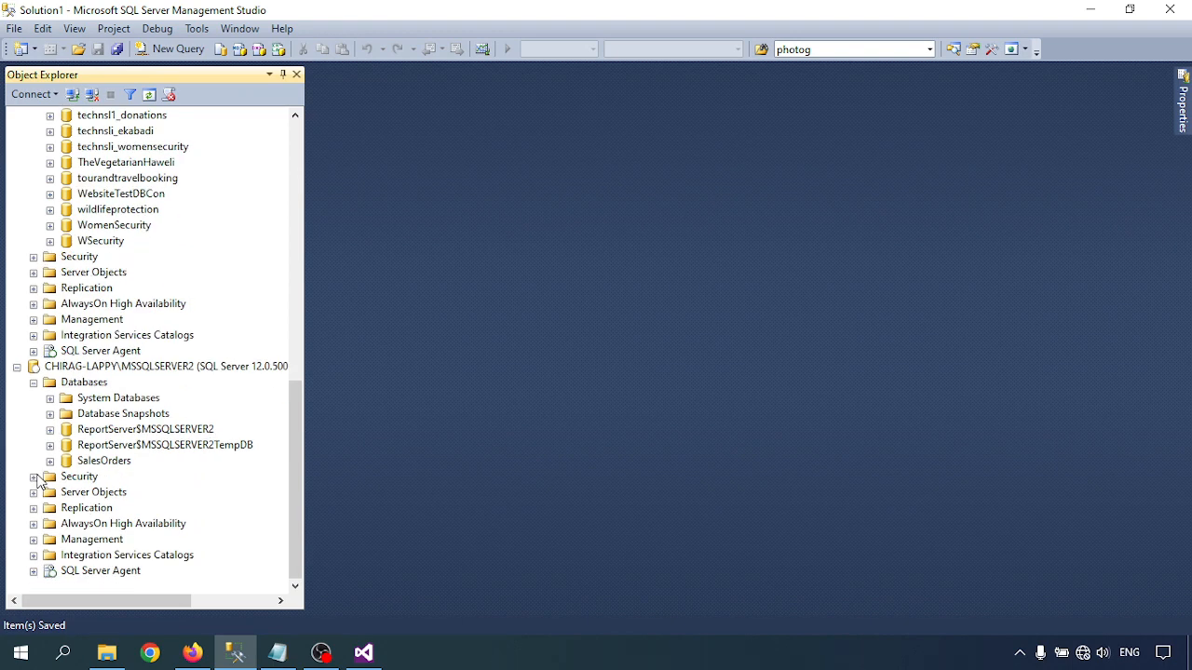
left_click(50, 461)
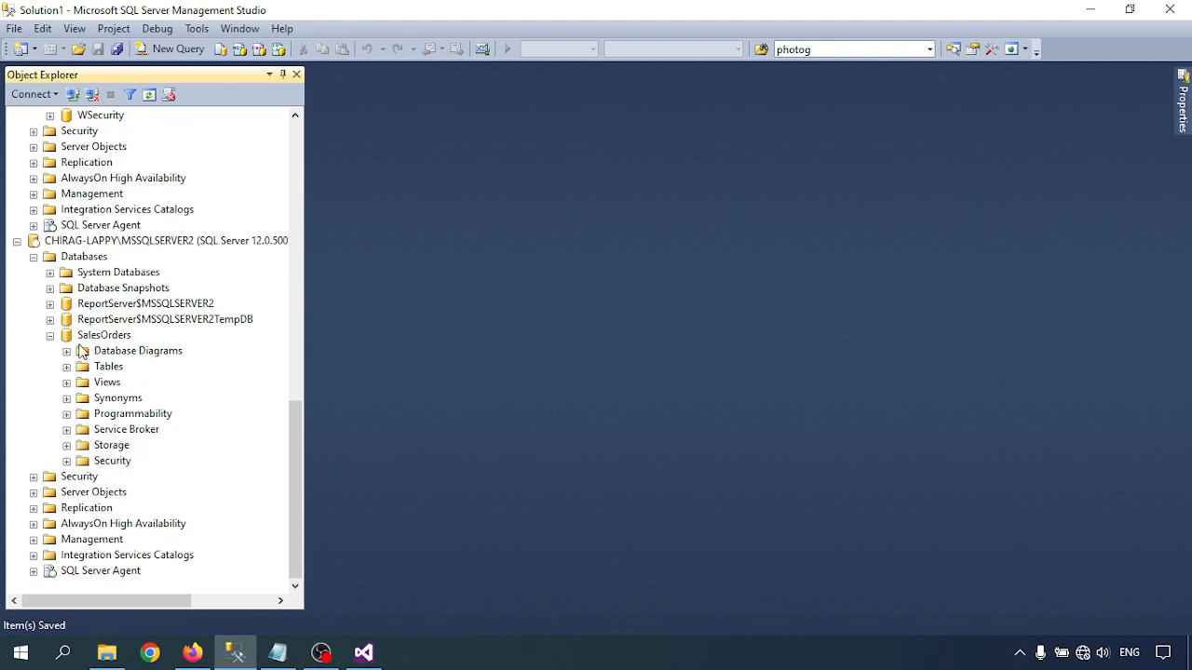
left_click(66, 367)
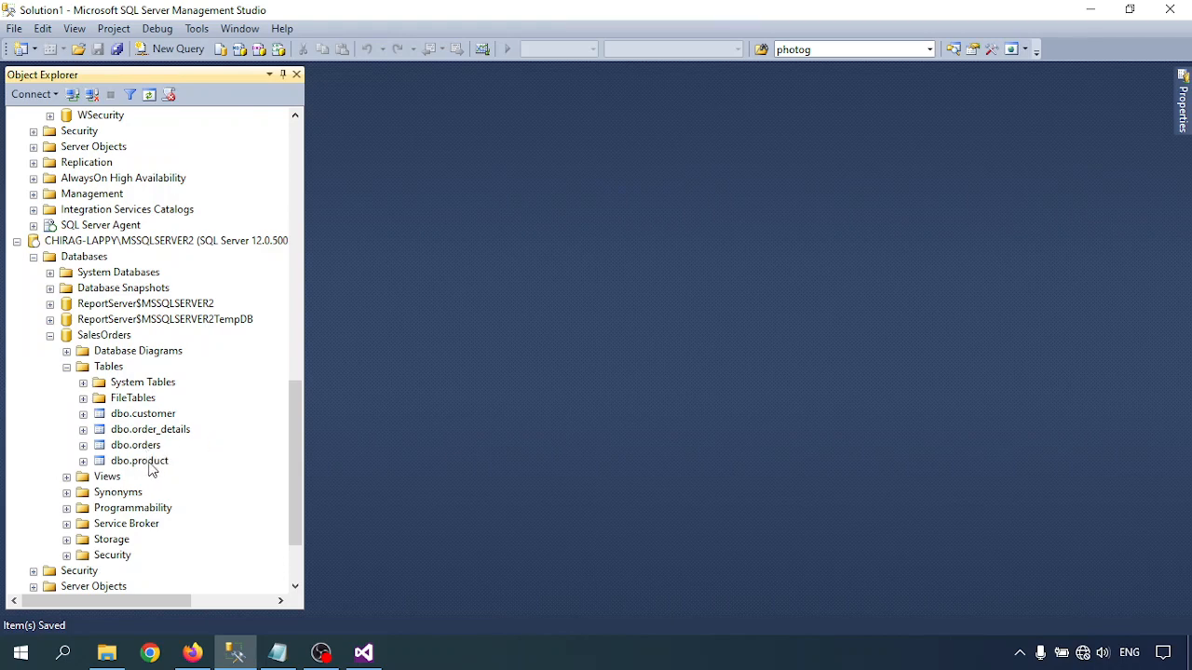
scroll(152, 470, "up", 10)
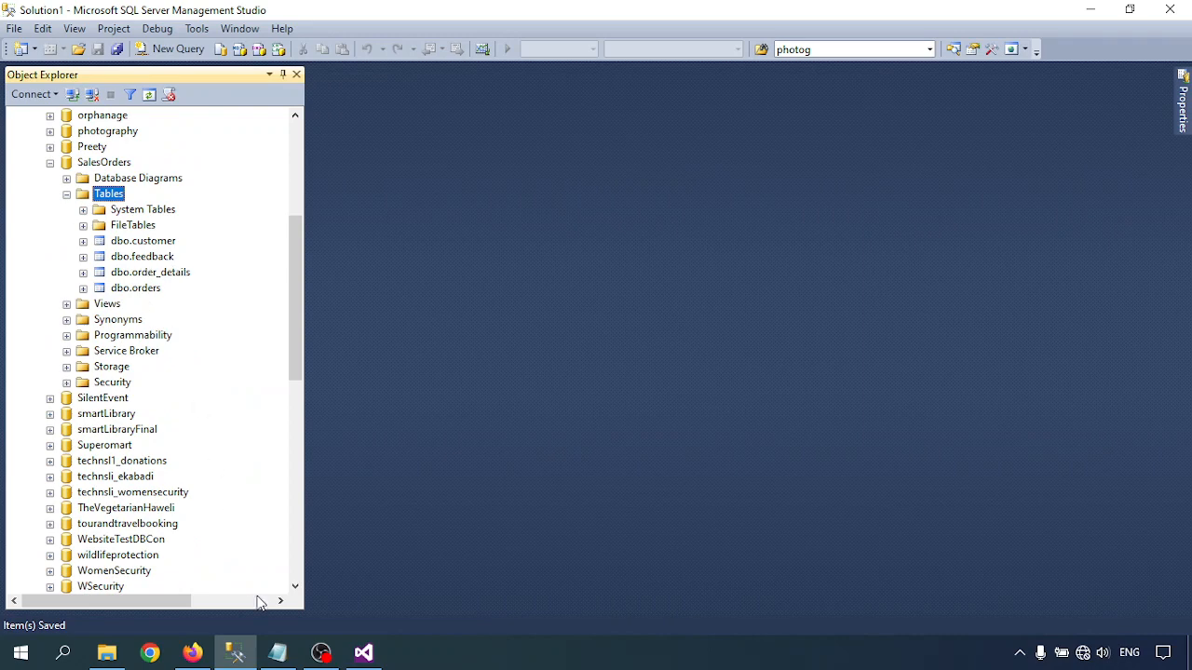
- Switch to Visual Studio and inspect the object definitions of the dbo.product and dbo.feedback table differences
left_click(363, 652)
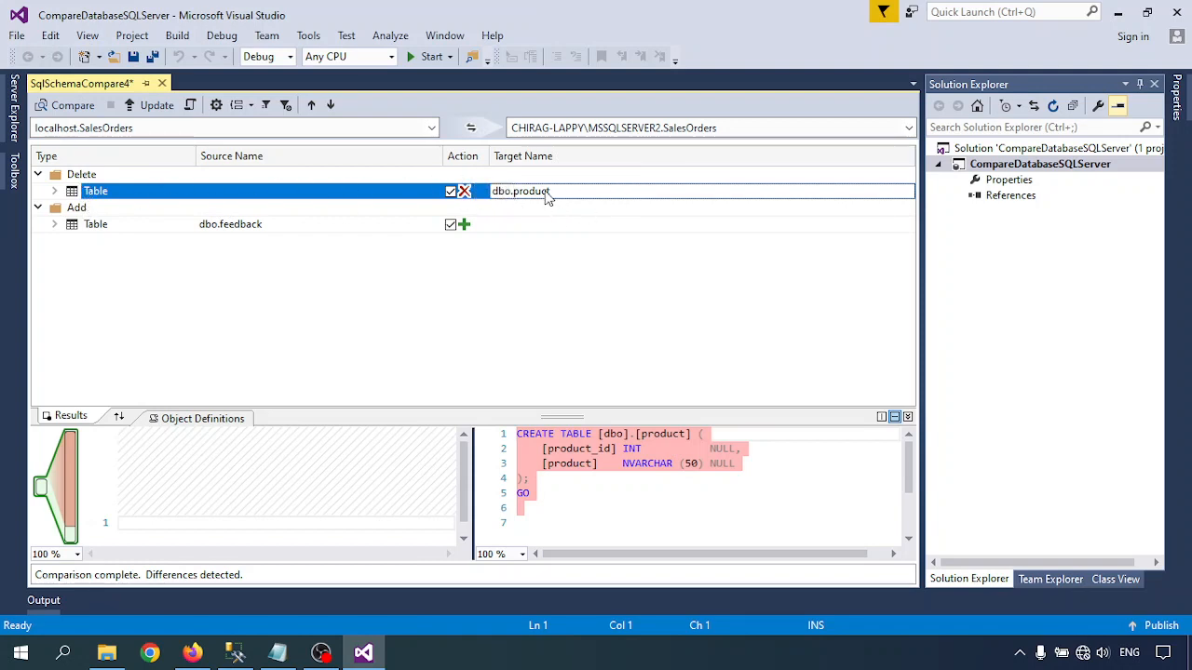
left_click(640, 509)
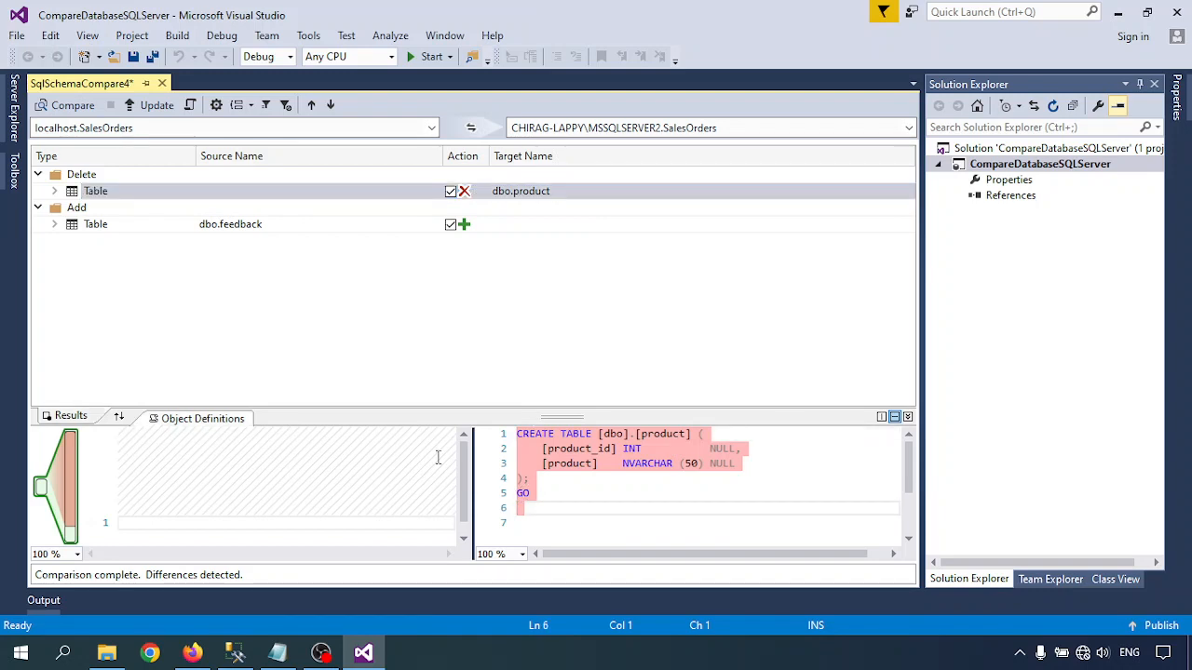
left_click_drag(535, 493, 510, 427)
left_click(228, 475)
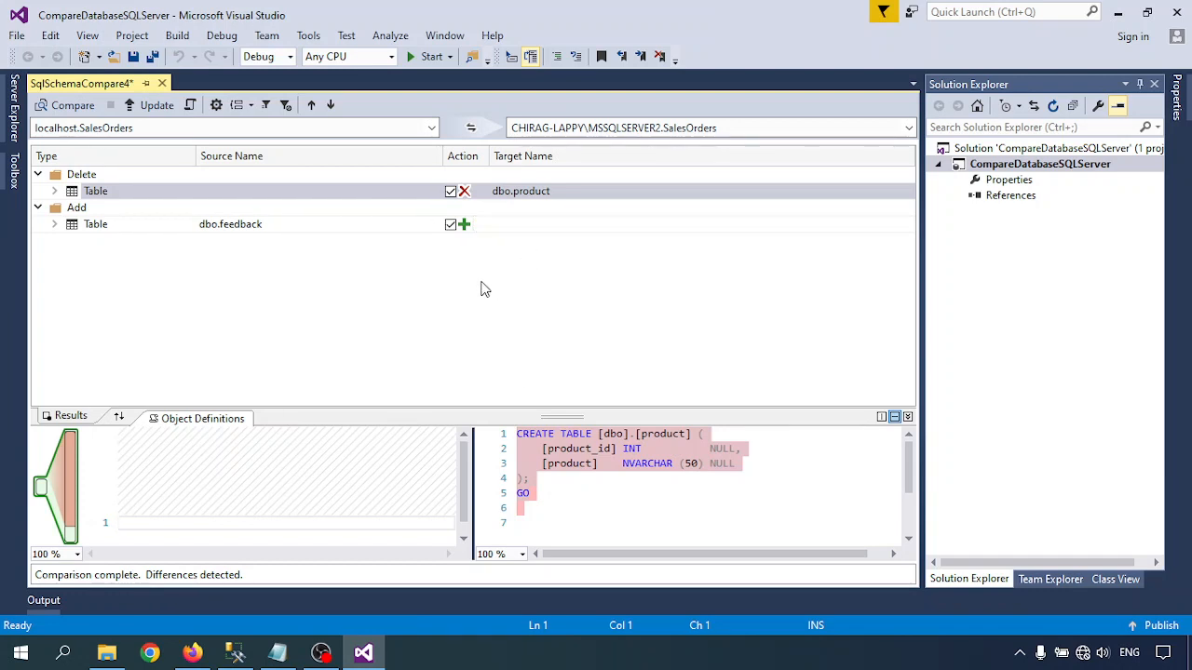
left_click(197, 227)
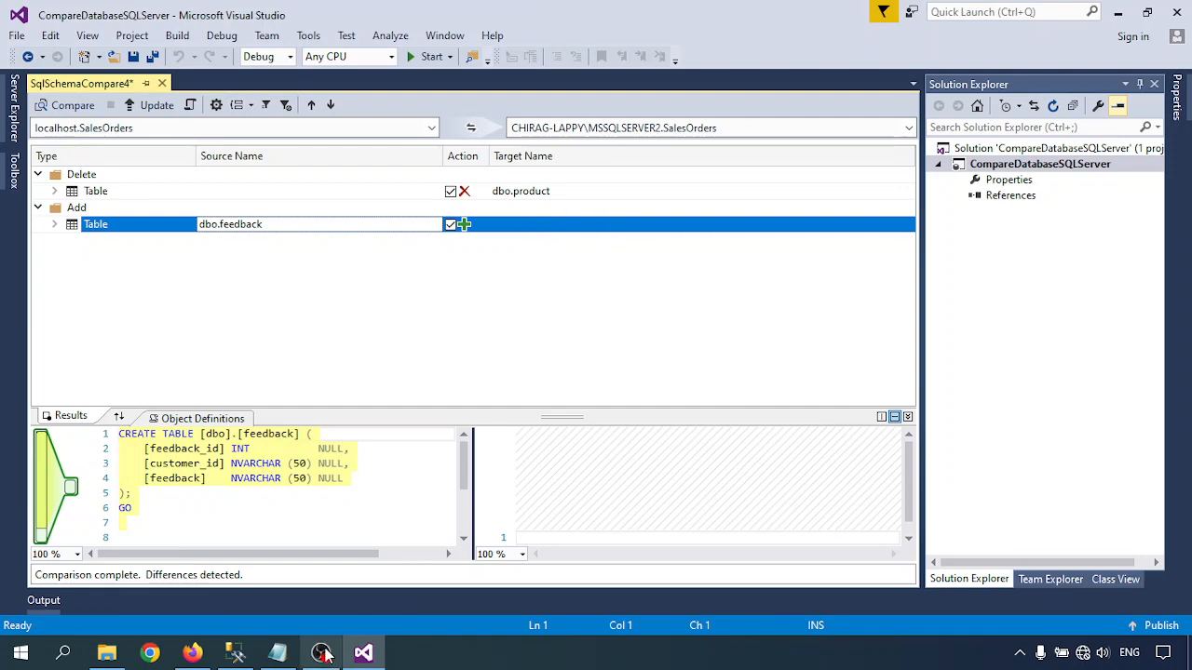
- Switch to the Notepad tutorial notes and review the listed ways of comparing two databases
left_click(275, 654)
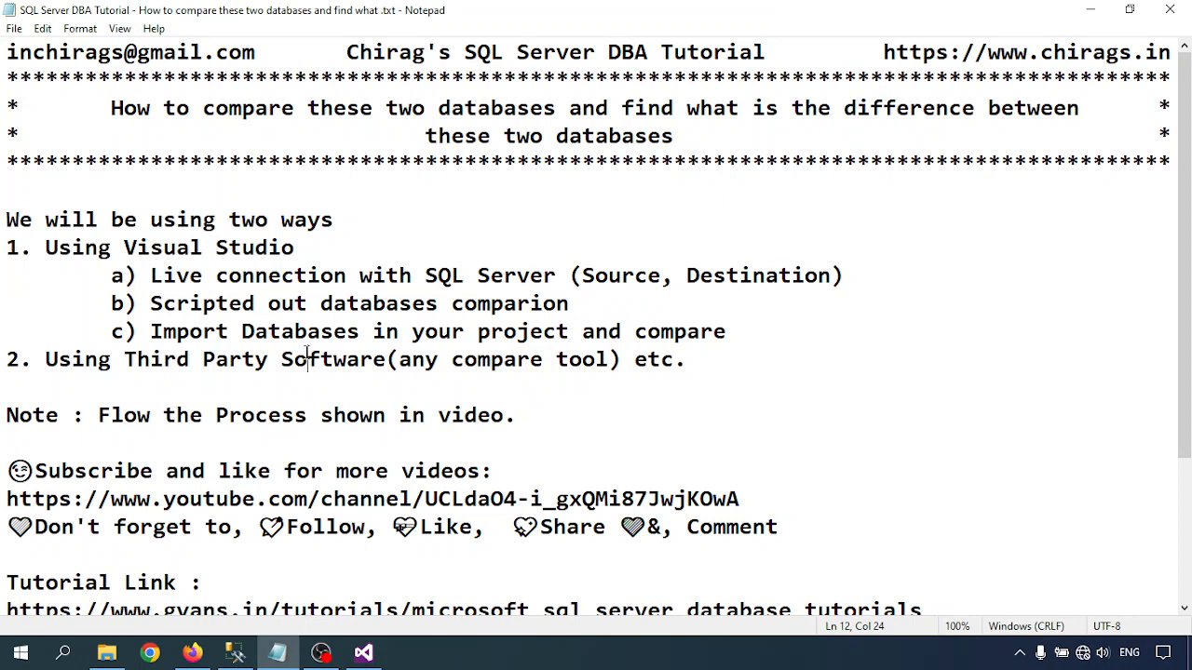
left_click(400, 303)
left_click(500, 664)
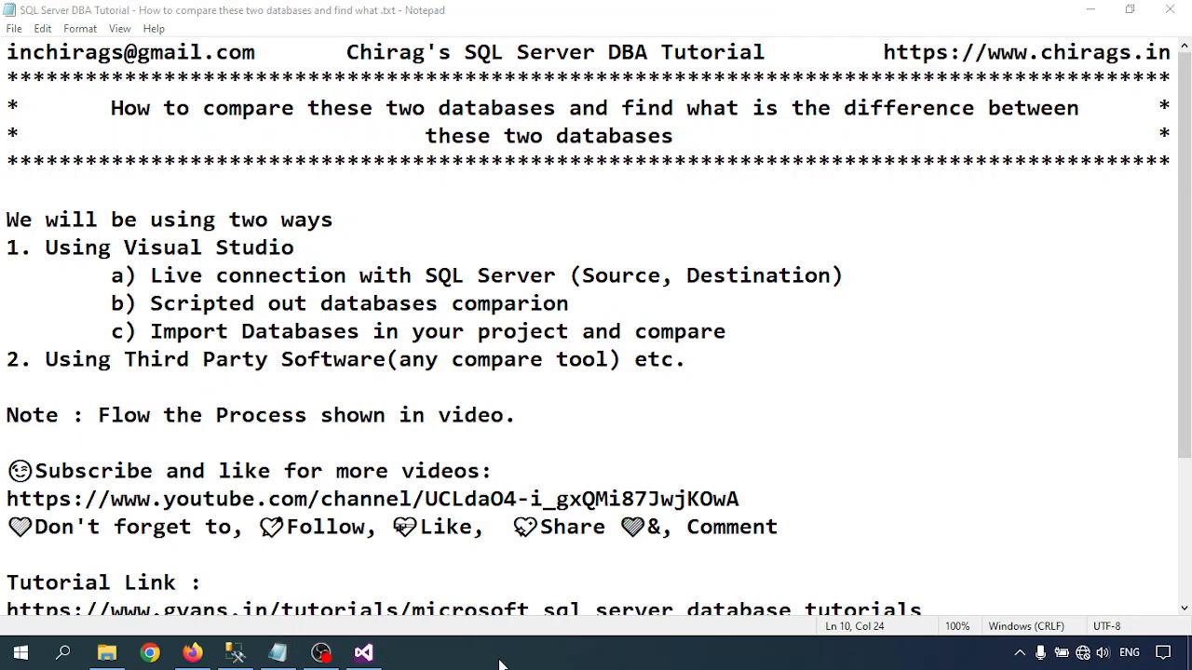